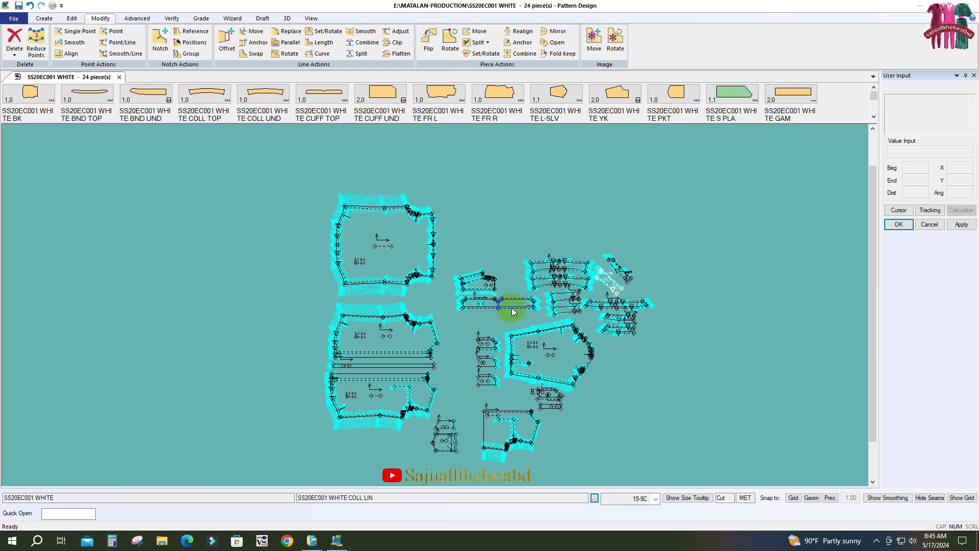
# Look over the graded shirt pattern pieces in the work area, especially the back piece
pyautogui.scroll(-4, 333, 209)
pyautogui.scroll(2, 683, 302)
pyautogui.scroll(4, 396, 243)
pyautogui.moveTo(329, 245); pyautogui.dragTo(328, 248)
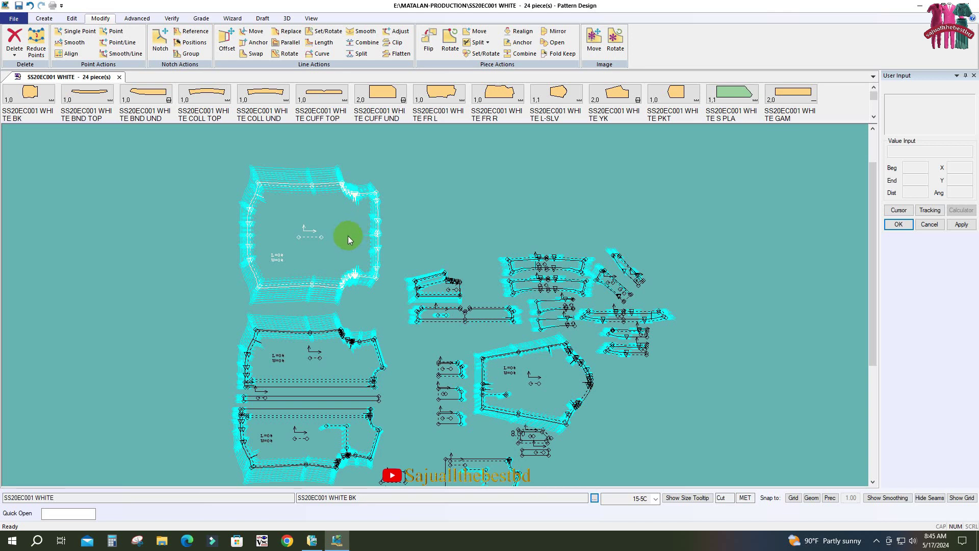
pyautogui.moveTo(337, 242); pyautogui.dragTo(336, 246)
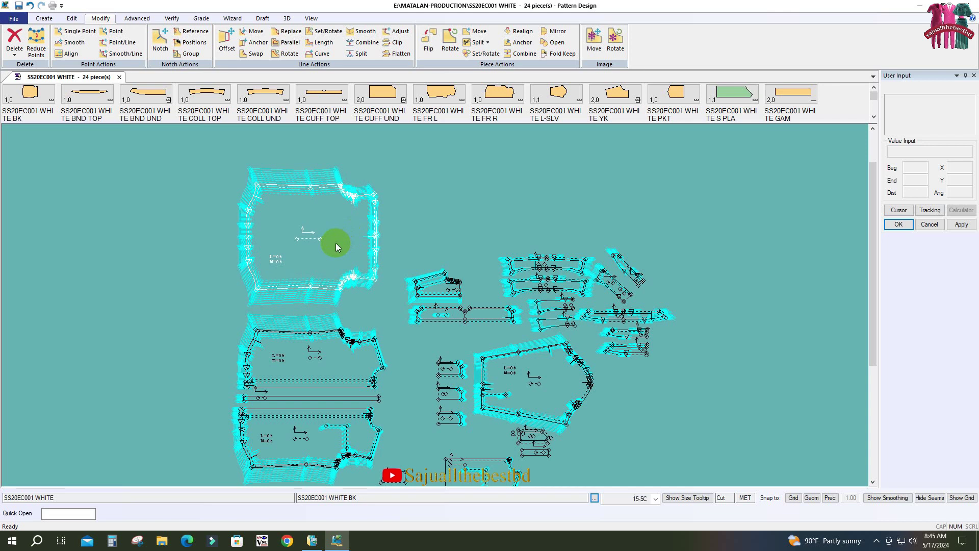
pyautogui.scroll(-3, 385, 192)
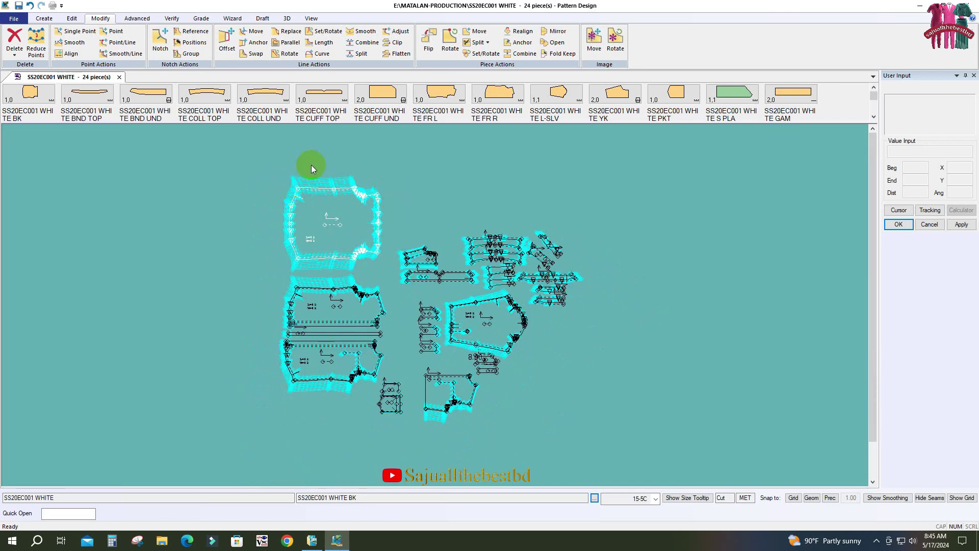
pyautogui.scroll(1, 312, 167)
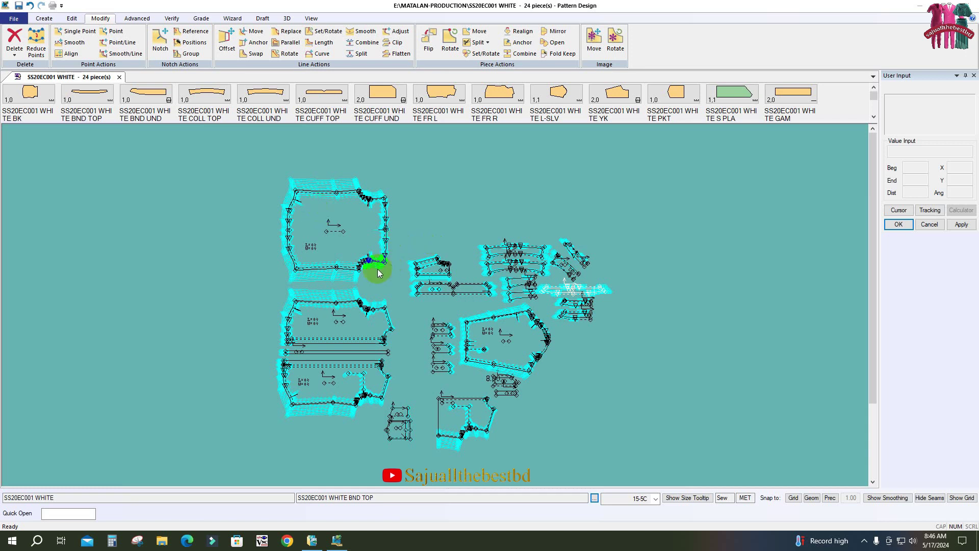
pyautogui.scroll(-4, 393, 280)
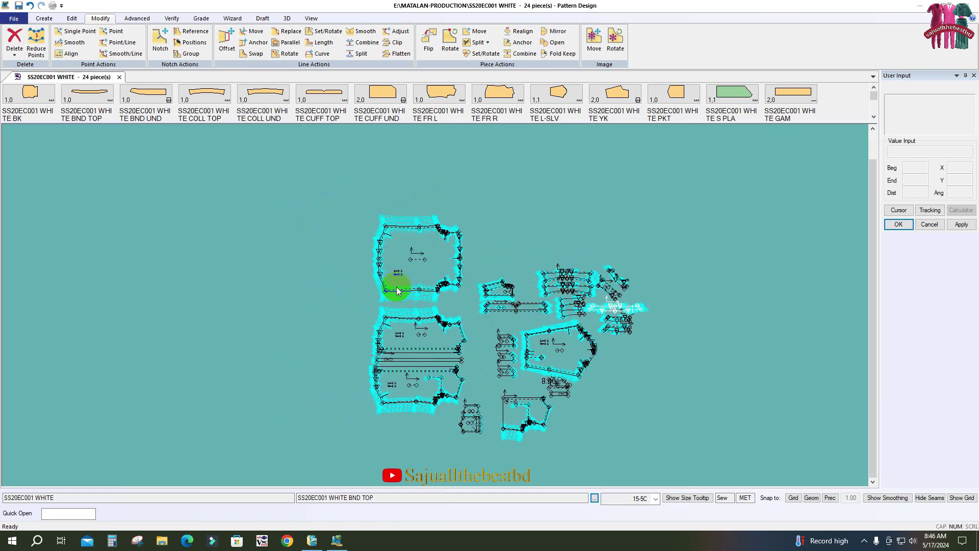
pyautogui.scroll(3, 703, 368)
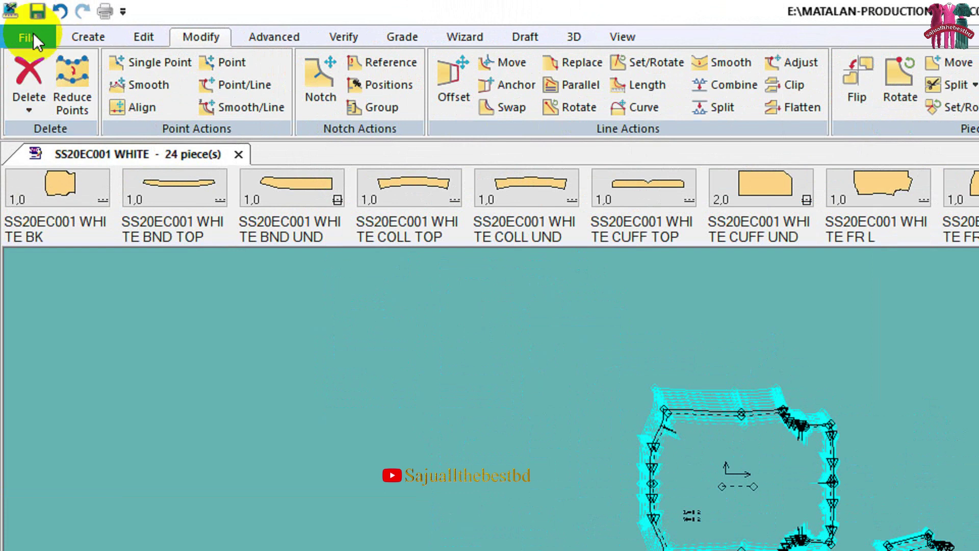
# Start an export of models and choose the SS20EC001 WHITE model as the object to export
pyautogui.click(16, 17)
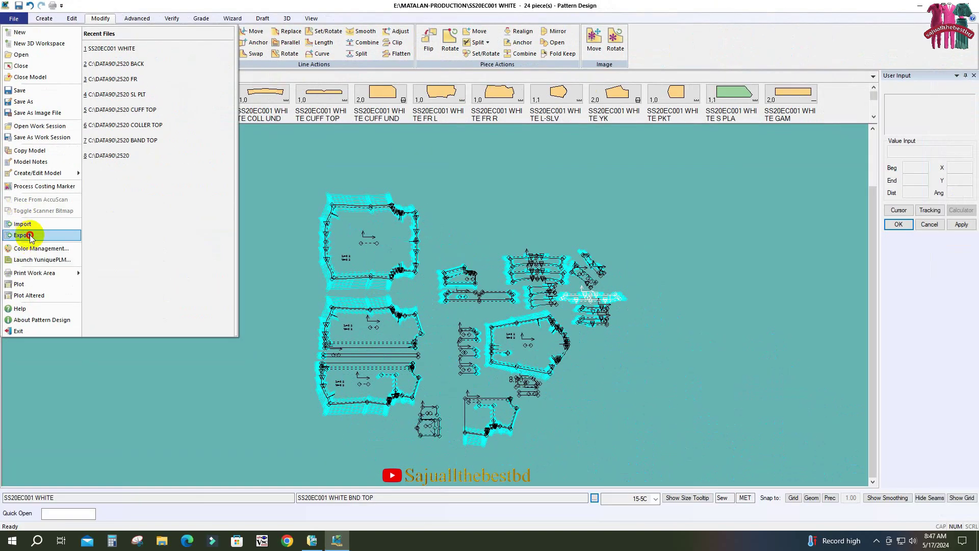
pyautogui.click(23, 235)
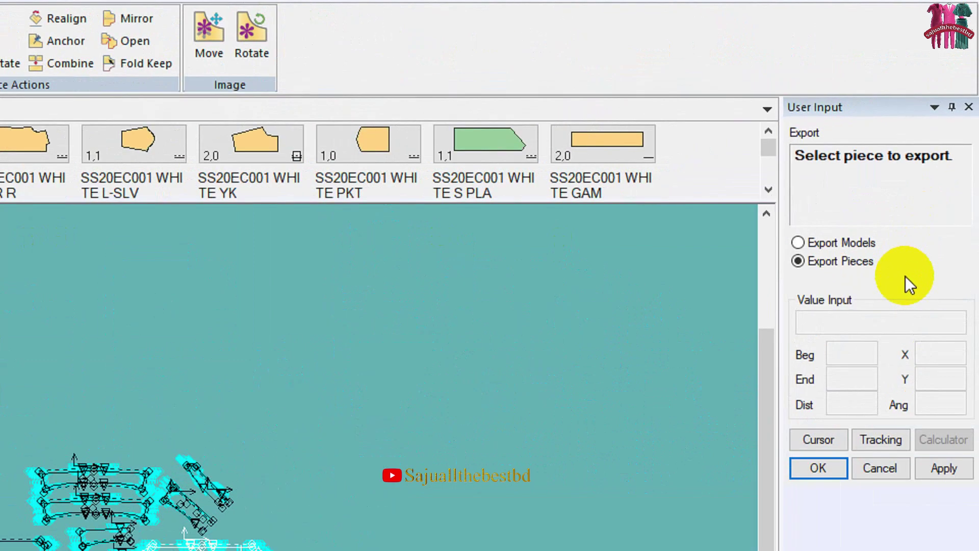
pyautogui.click(803, 247)
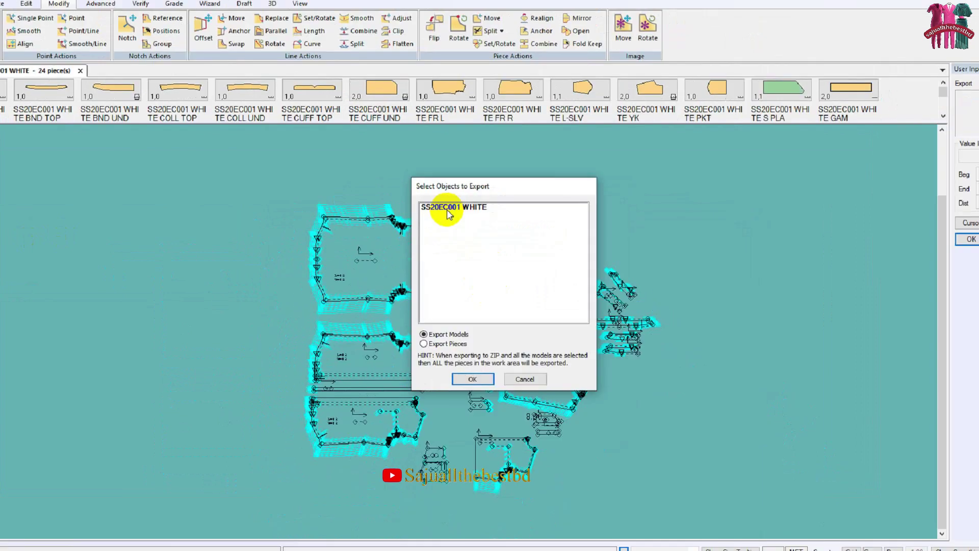
pyautogui.click(442, 199)
pyautogui.click(462, 347)
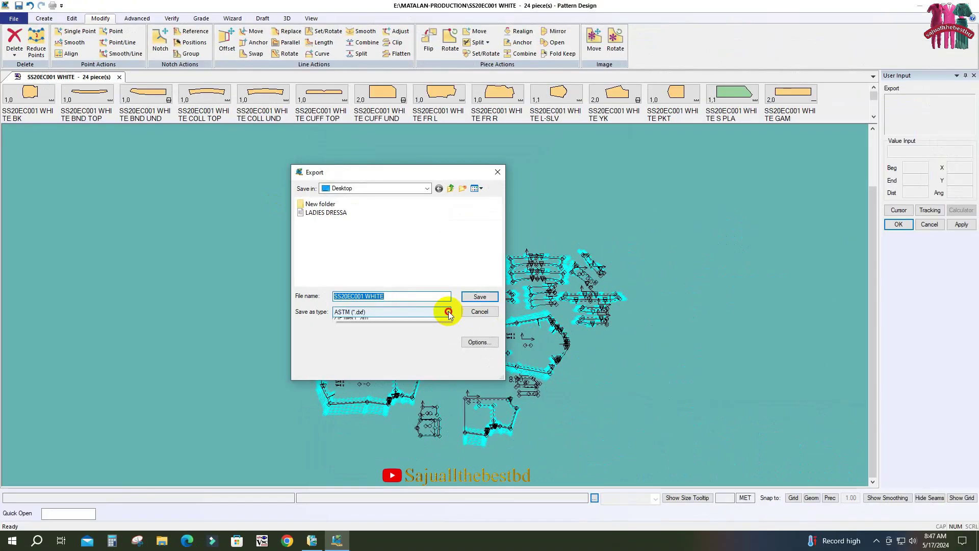
# Save the export to the Desktop as SS20EC001 WHITE in ASTM (*.dxf) format and end the export command
pyautogui.click(759, 254)
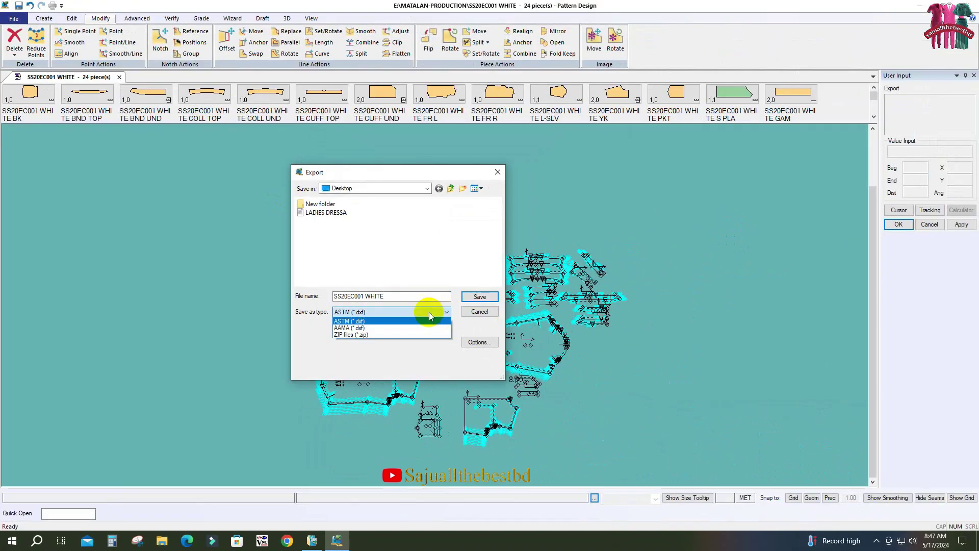
pyautogui.click(375, 321)
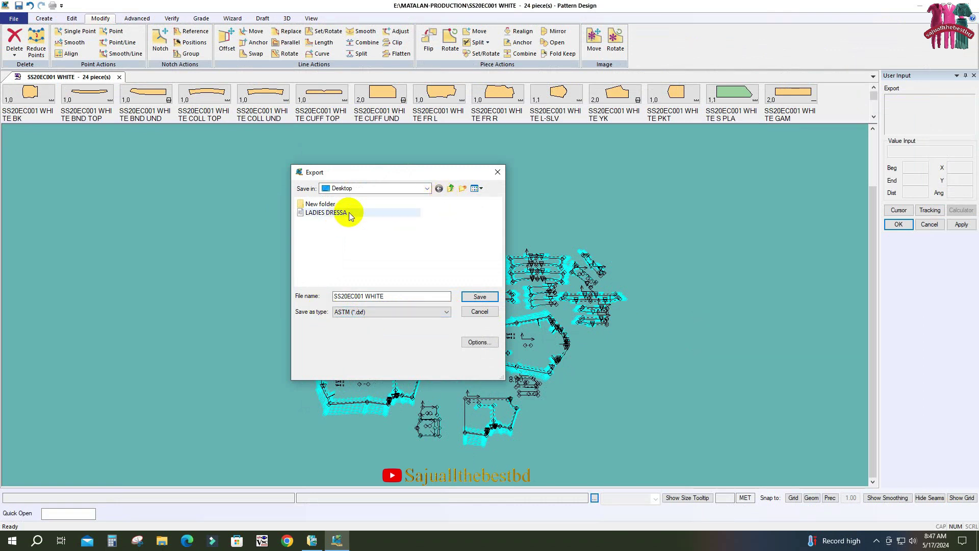
pyautogui.click(482, 297)
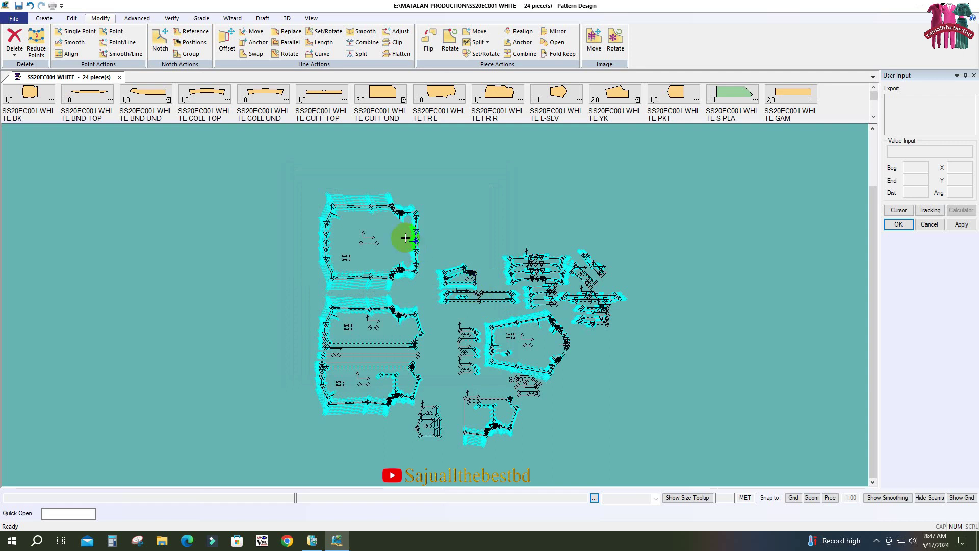
pyautogui.click(383, 238)
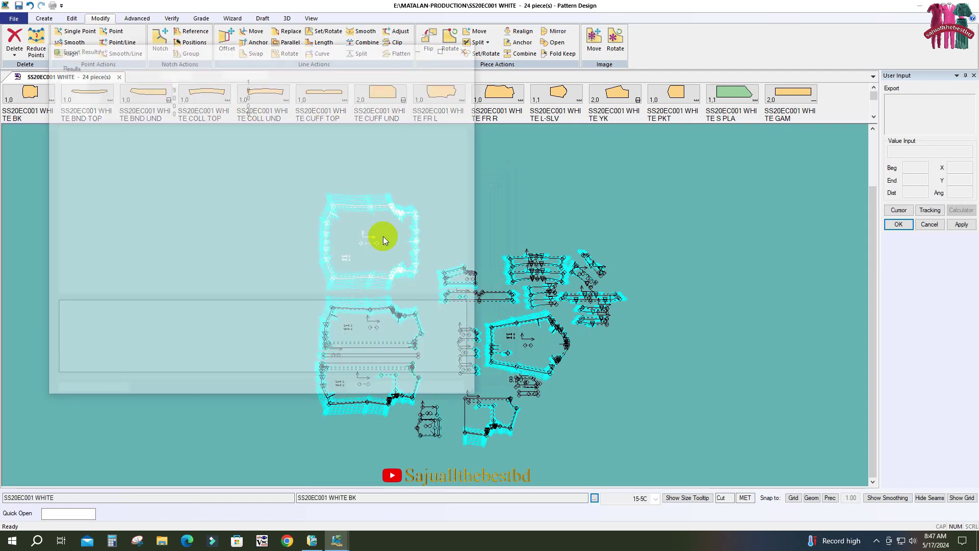
pyautogui.click(441, 387)
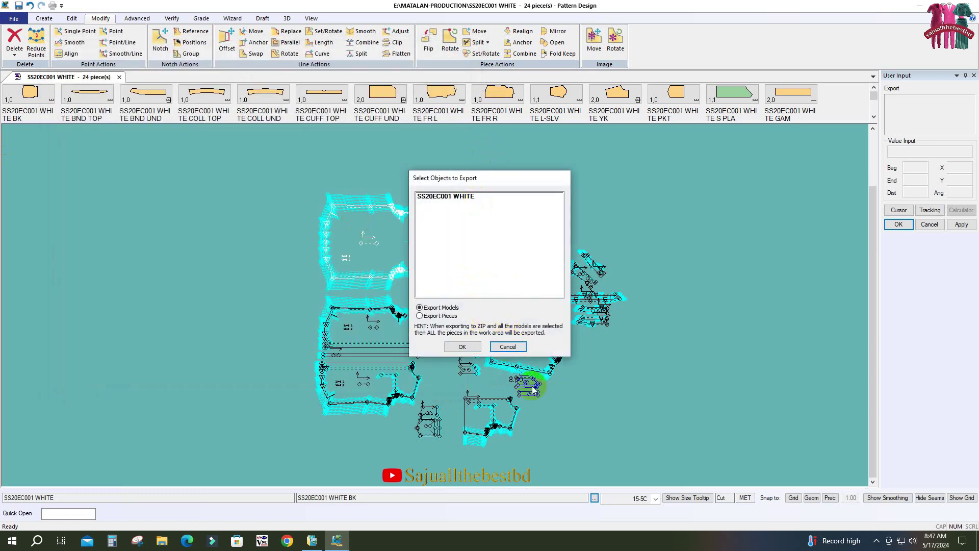
pyautogui.click(508, 347)
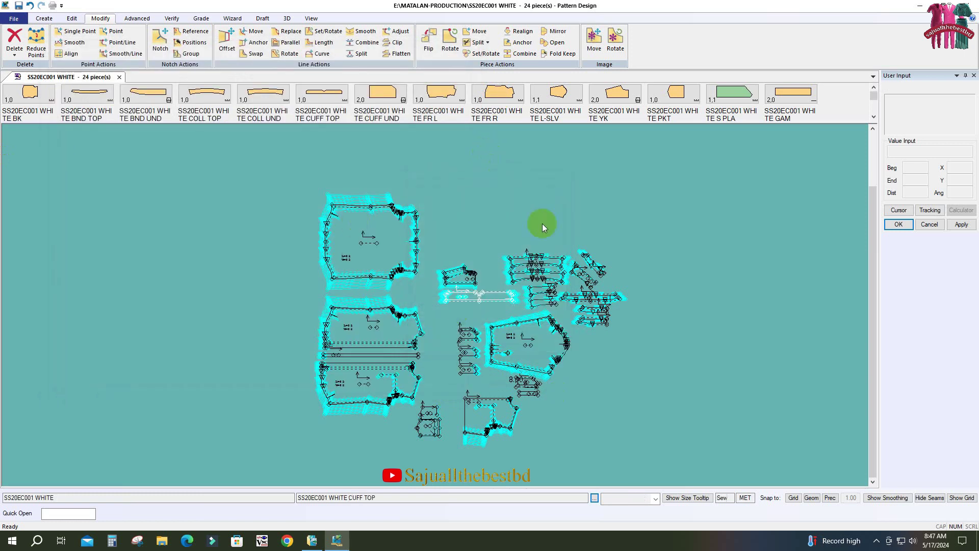
# Check the exported SS20EC001 WHITE file on the desktop, moving its icon to an empty area, and return to Pattern Design
pyautogui.click(922, 7)
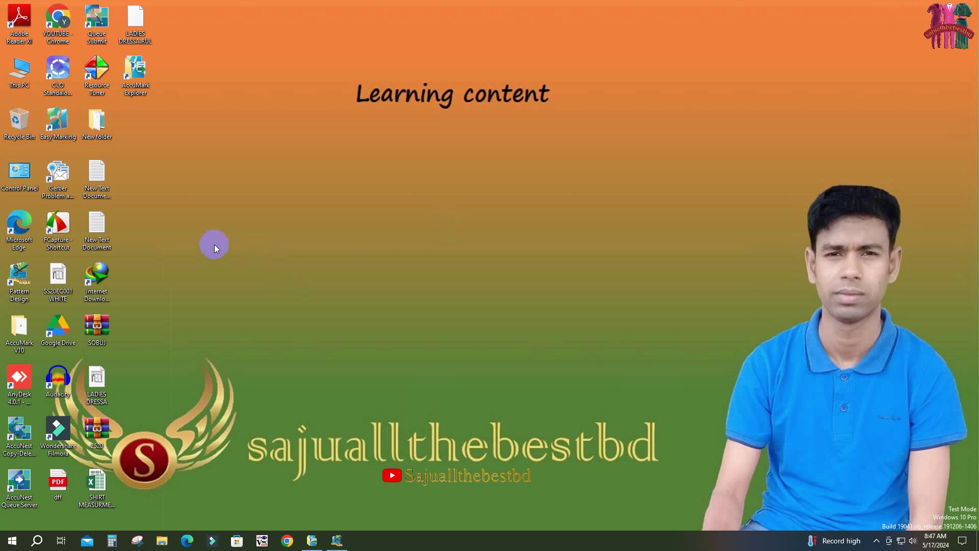
pyautogui.moveTo(59, 277); pyautogui.dragTo(448, 257)
pyautogui.click(336, 541)
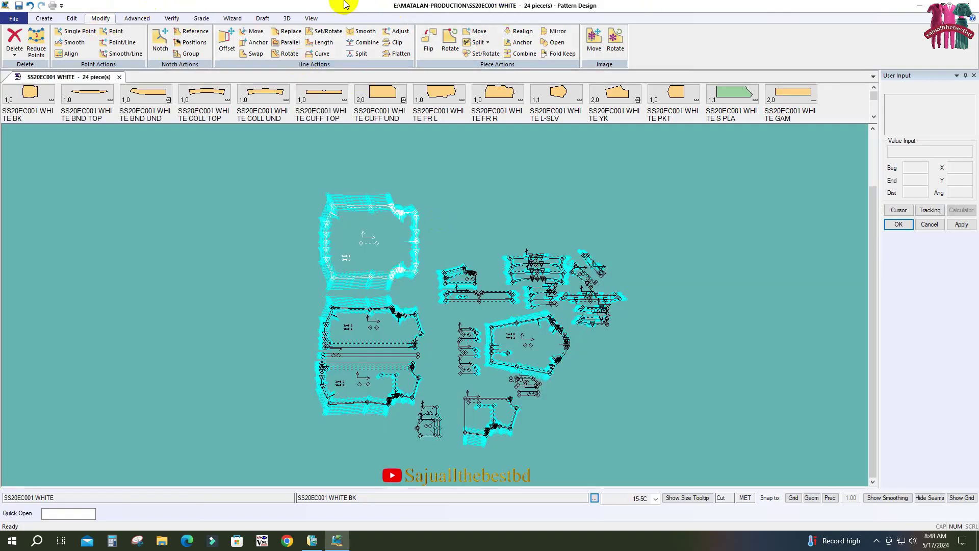
# Create a new empty work area beside the original model
pyautogui.click(311, 19)
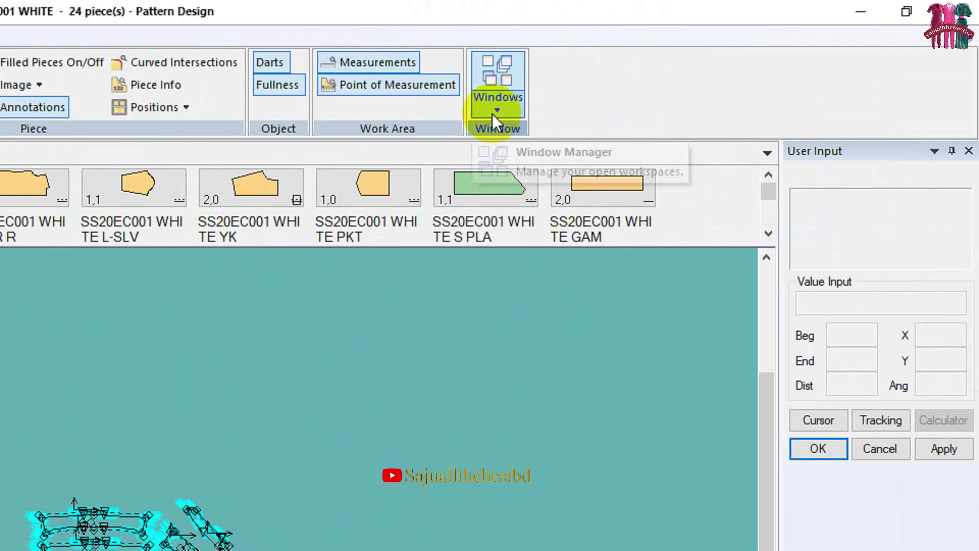
pyautogui.click(739, 50)
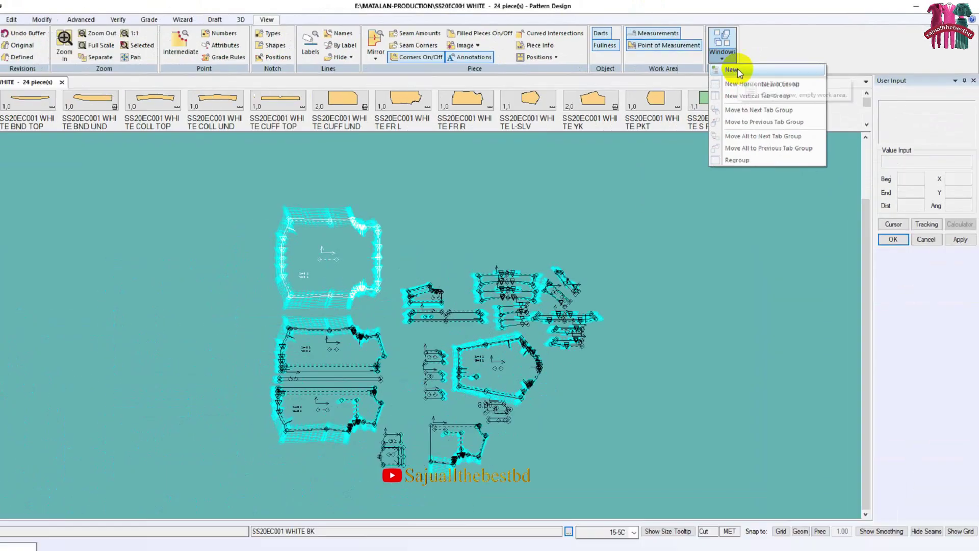
pyautogui.click(734, 69)
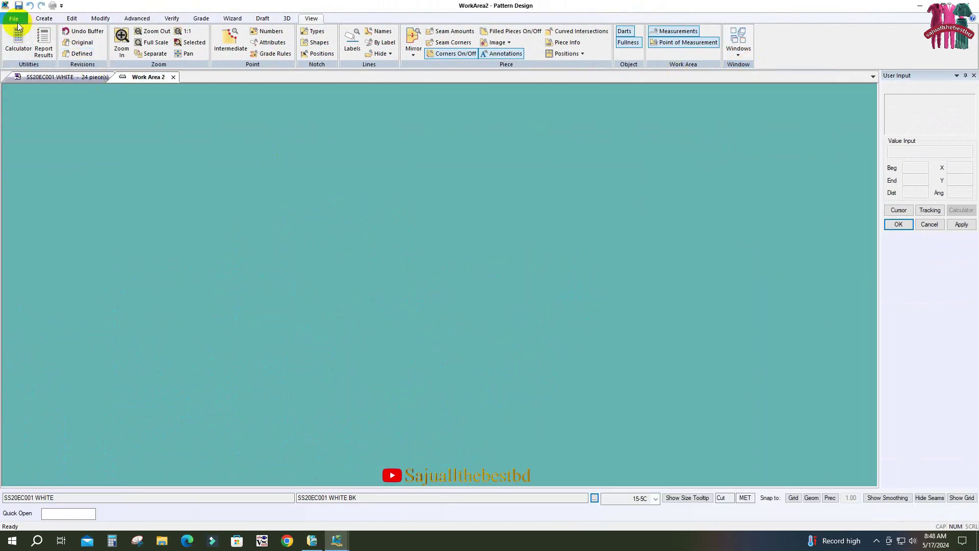
# Open the SS20EC001 WHITE file from the Desktop as ASTM/AAMA (*.dxf) and dismiss the conversion results
pyautogui.click(16, 19)
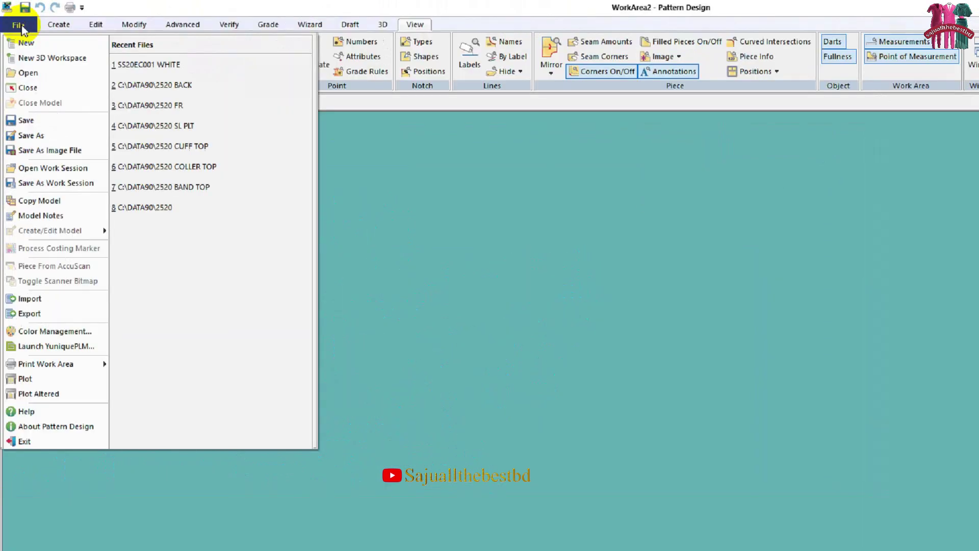
pyautogui.click(26, 54)
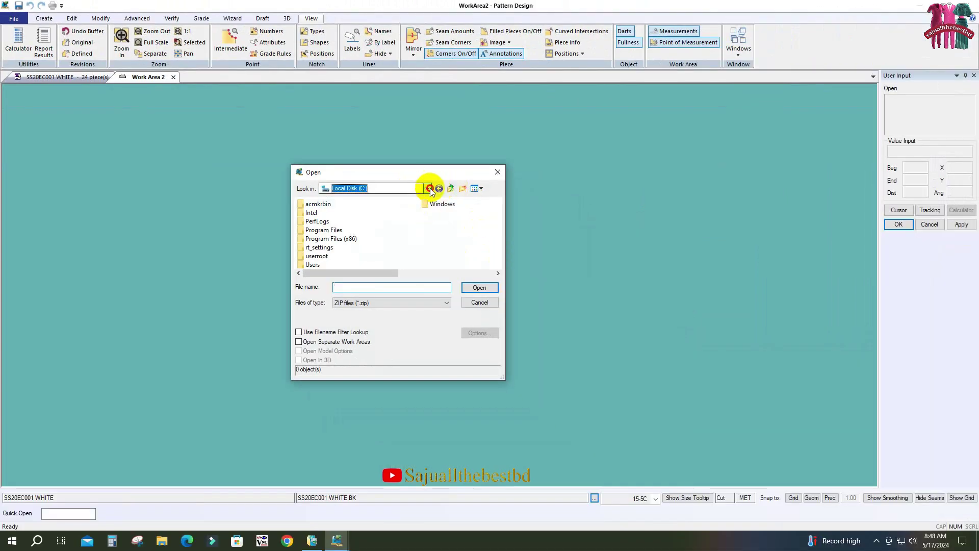
pyautogui.click(428, 188)
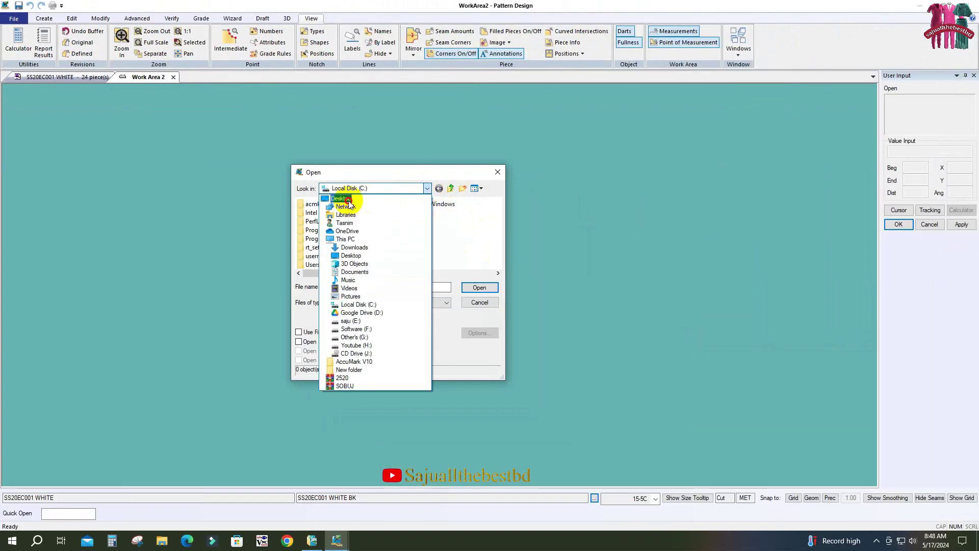
pyautogui.click(348, 200)
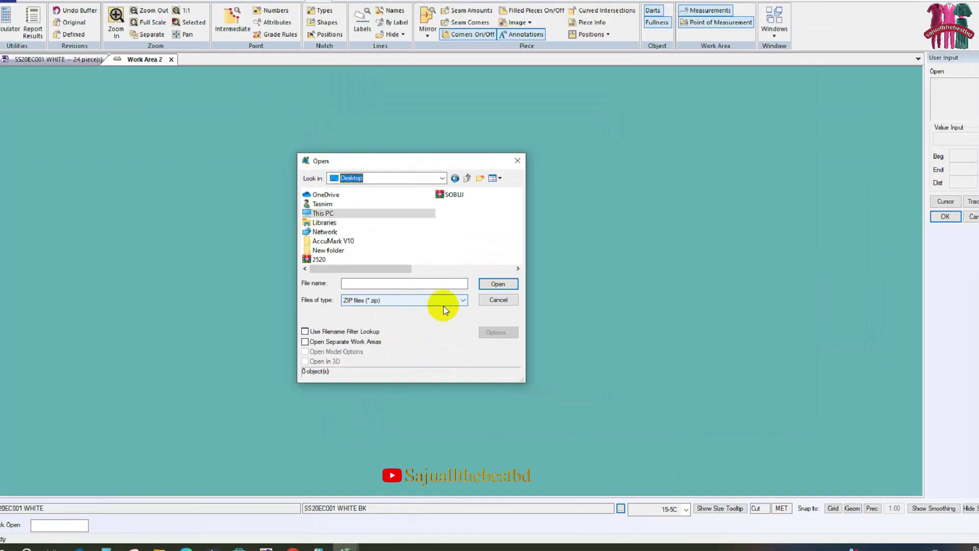
pyautogui.click(686, 269)
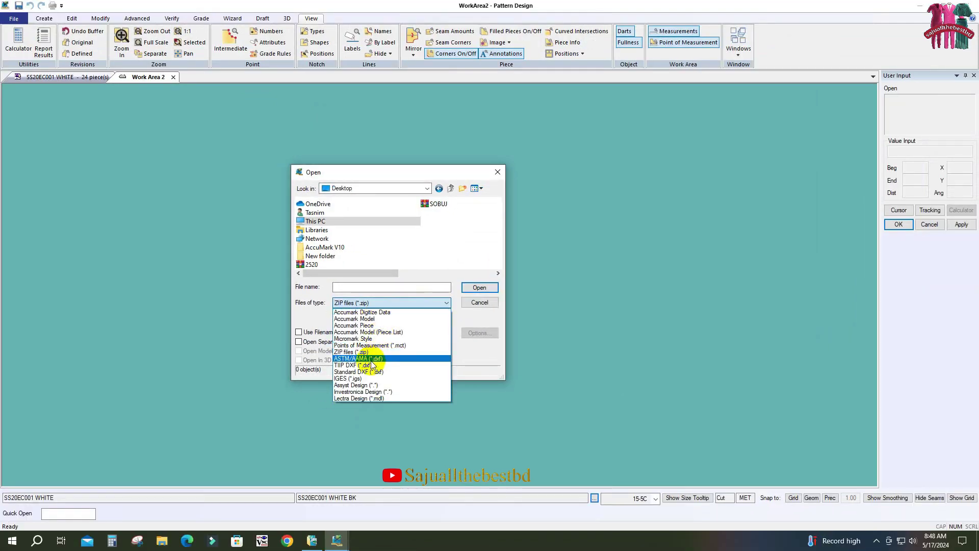
pyautogui.click(371, 359)
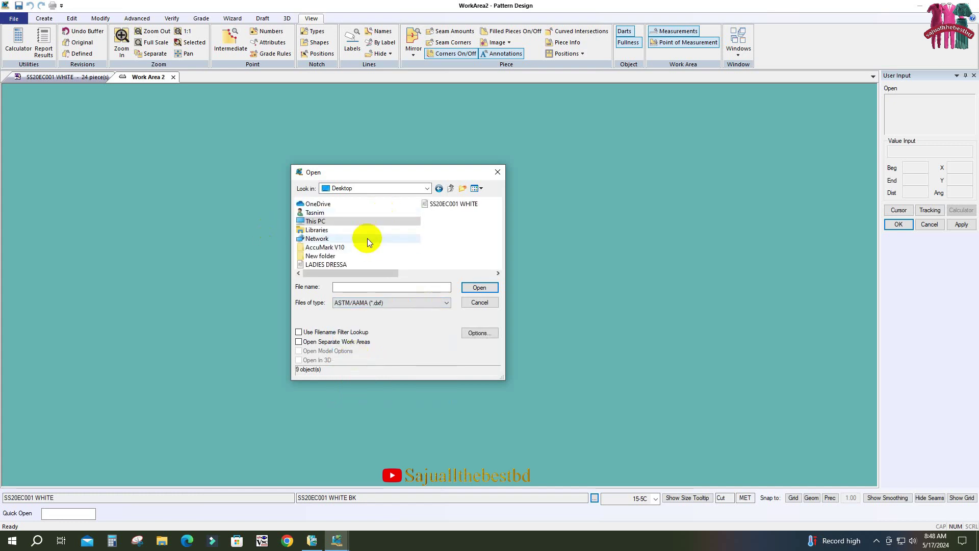
pyautogui.click(443, 205)
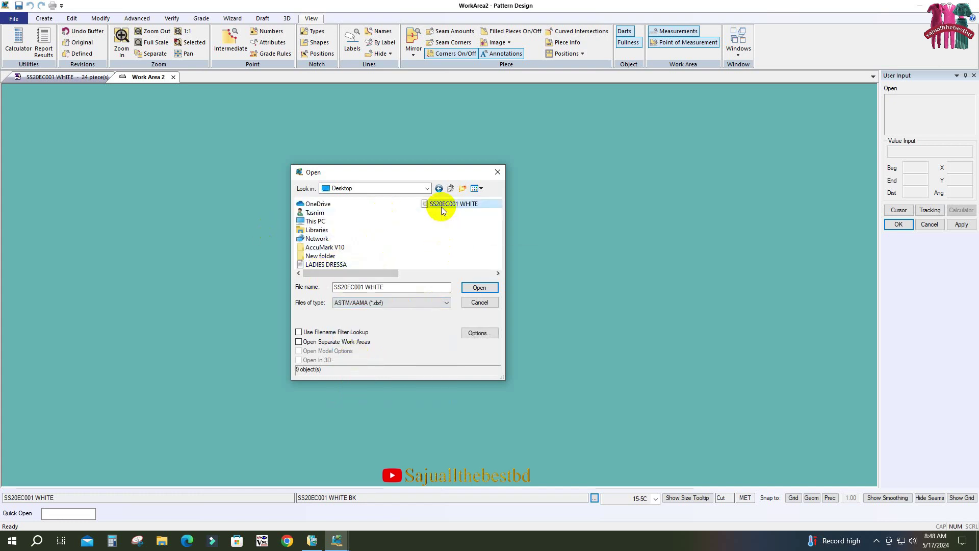
pyautogui.click(476, 292)
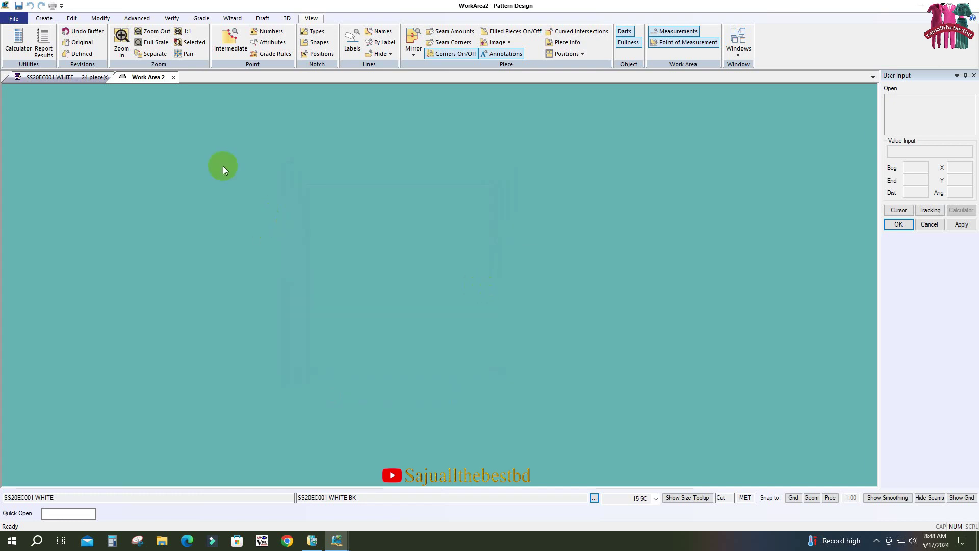
pyautogui.click(463, 47)
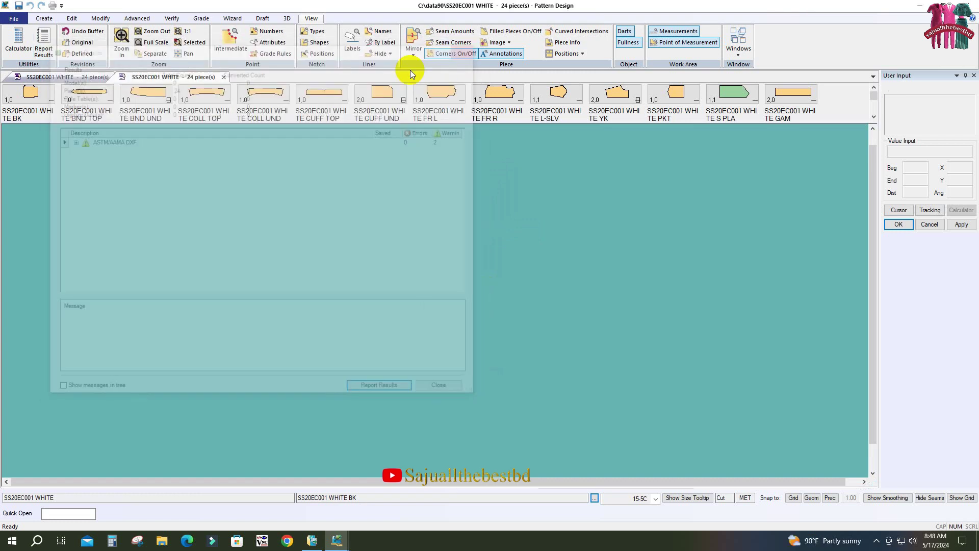
# Place all the imported pieces in the work area with Place All Positioned
pyautogui.rightClick(849, 96)
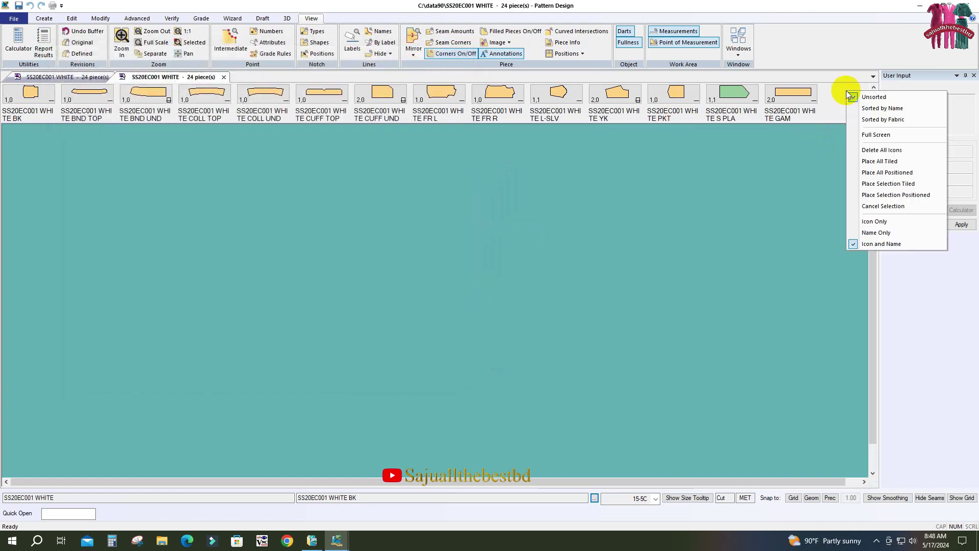
pyautogui.click(883, 173)
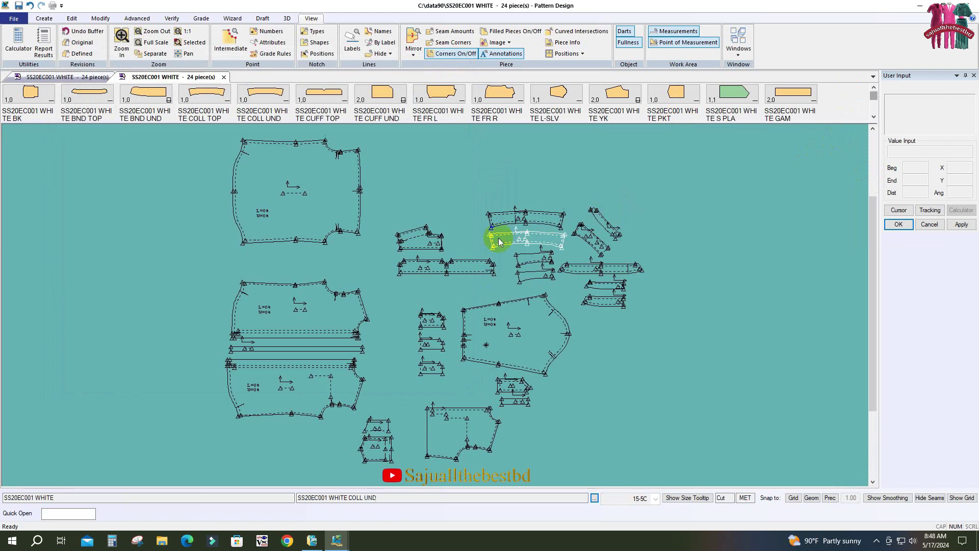
pyautogui.scroll(1, 323, 175)
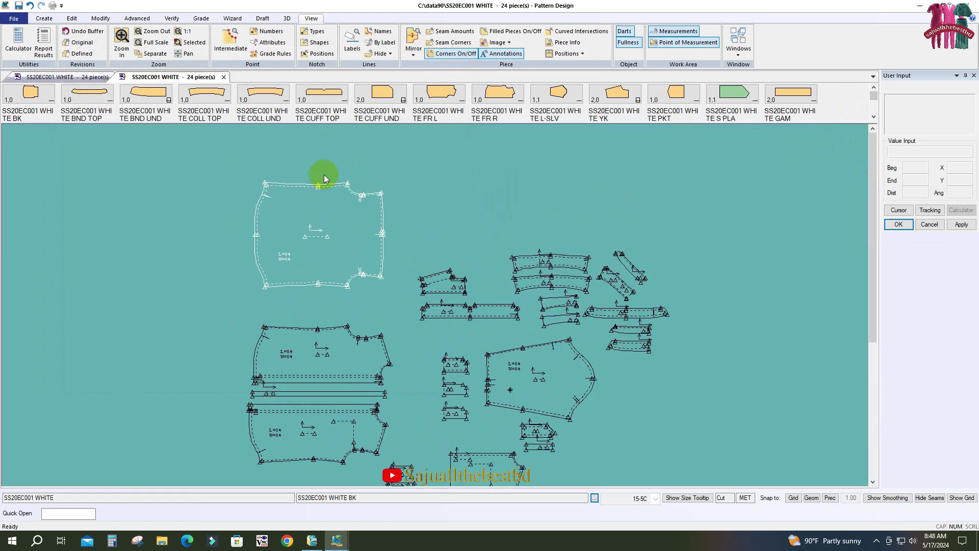
# Try to display the full size nest of the imported back piece with Show Nest All
pyautogui.click(325, 219)
pyautogui.rightClick(325, 219)
pyautogui.click(344, 259)
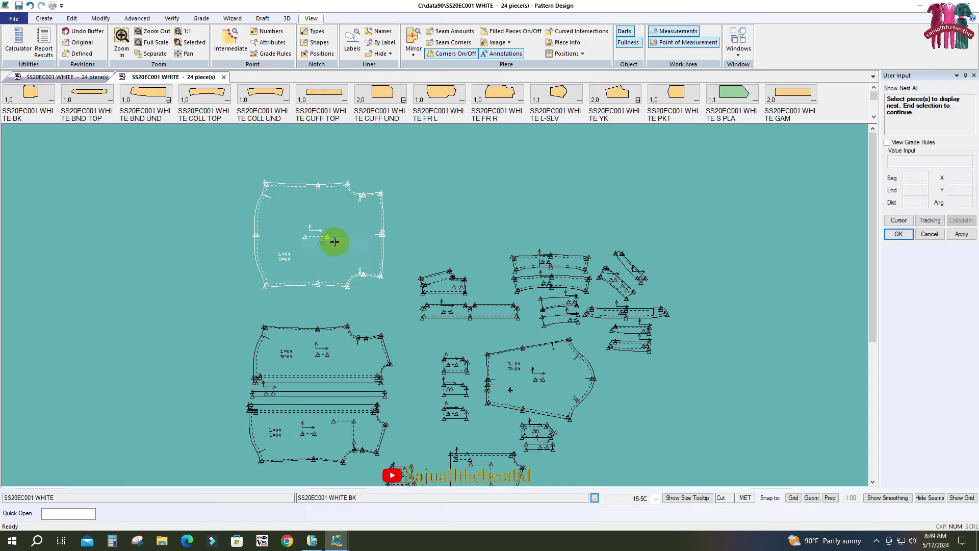
pyautogui.click(346, 225)
pyautogui.rightClick(346, 225)
pyautogui.click(346, 225)
pyautogui.click(345, 226)
pyautogui.rightClick(344, 226)
pyautogui.click(343, 226)
pyautogui.click(338, 227)
pyautogui.rightClick(339, 227)
pyautogui.click(339, 228)
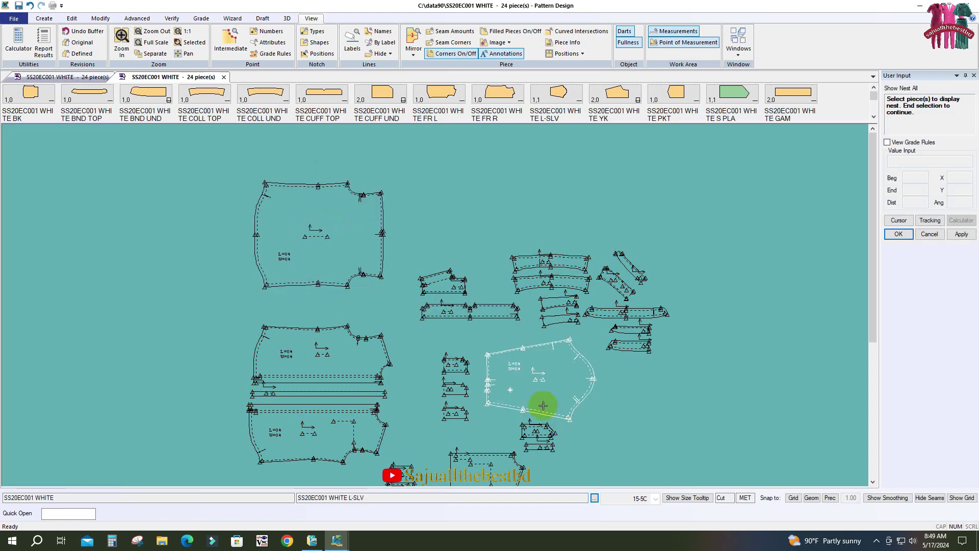
# Inspect the imported back piece for graded sizes
pyautogui.rightClick(306, 227)
pyautogui.click(308, 228)
pyautogui.scroll(-1, 567, 382)
pyautogui.scroll(5, 310, 195)
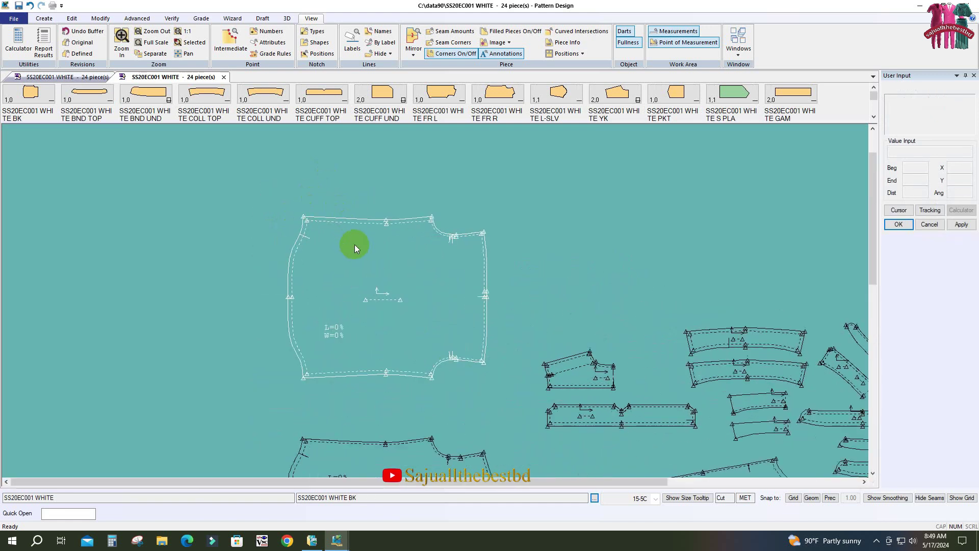
pyautogui.press('F2')
pyautogui.rightClick(366, 233)
pyautogui.click(387, 272)
pyautogui.rightClick(387, 271)
pyautogui.click(388, 275)
pyautogui.click(876, 540)
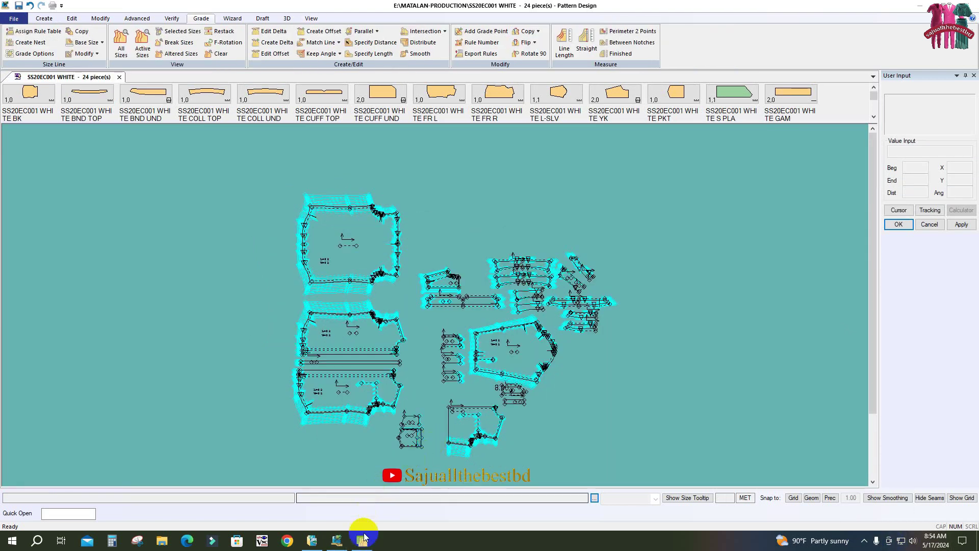
# Check the size settings in the SS20EC001 WHITE rule table and minimize its window
pyautogui.click(363, 540)
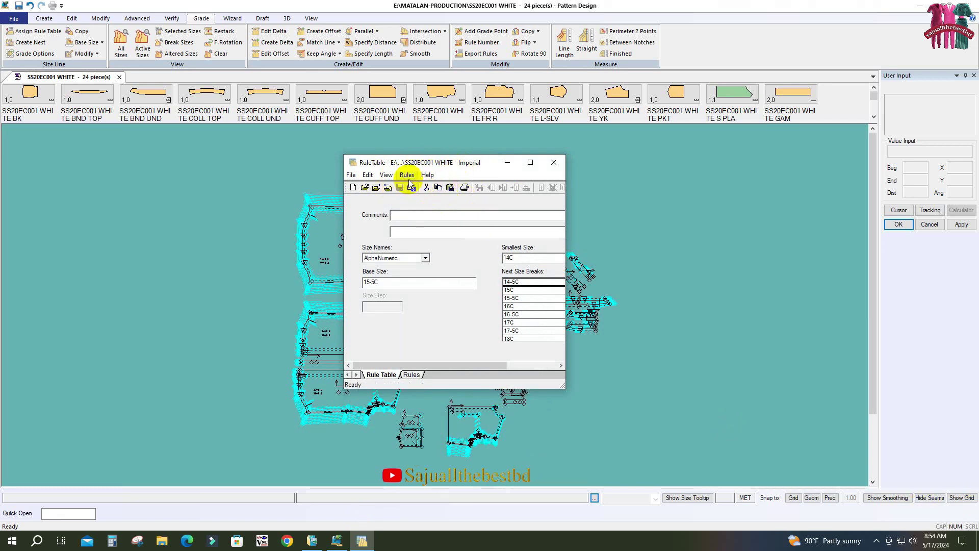
pyautogui.click(508, 165)
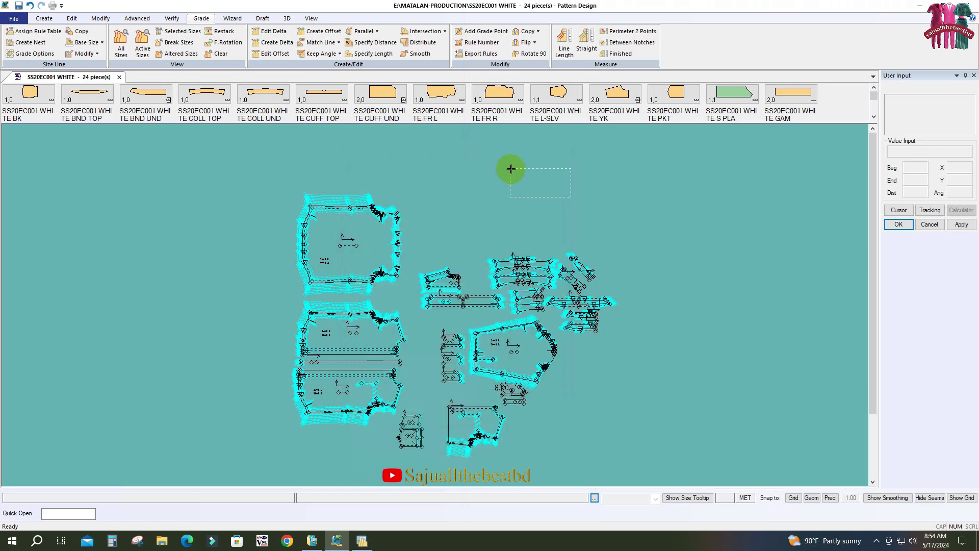
pyautogui.rightClick(496, 185)
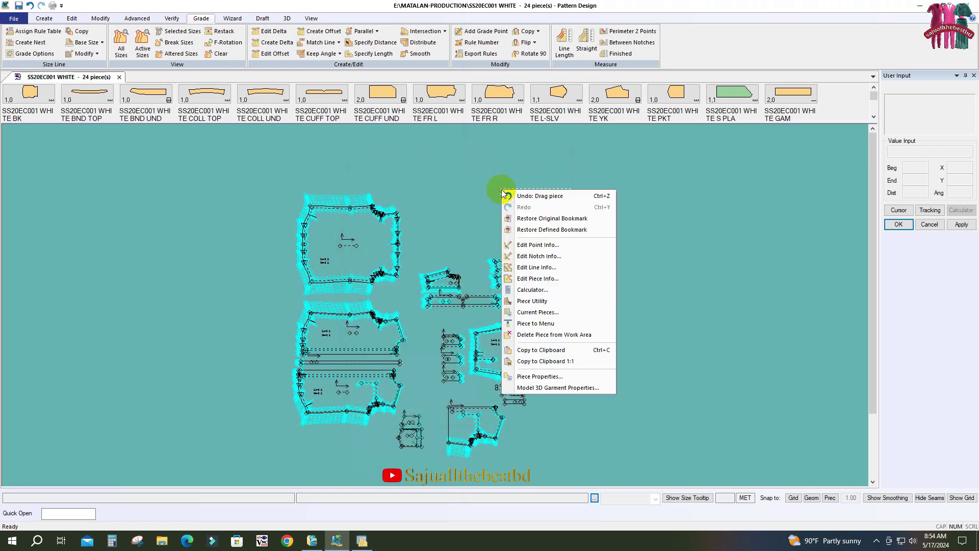
pyautogui.rightClick(389, 220)
pyautogui.click(345, 238)
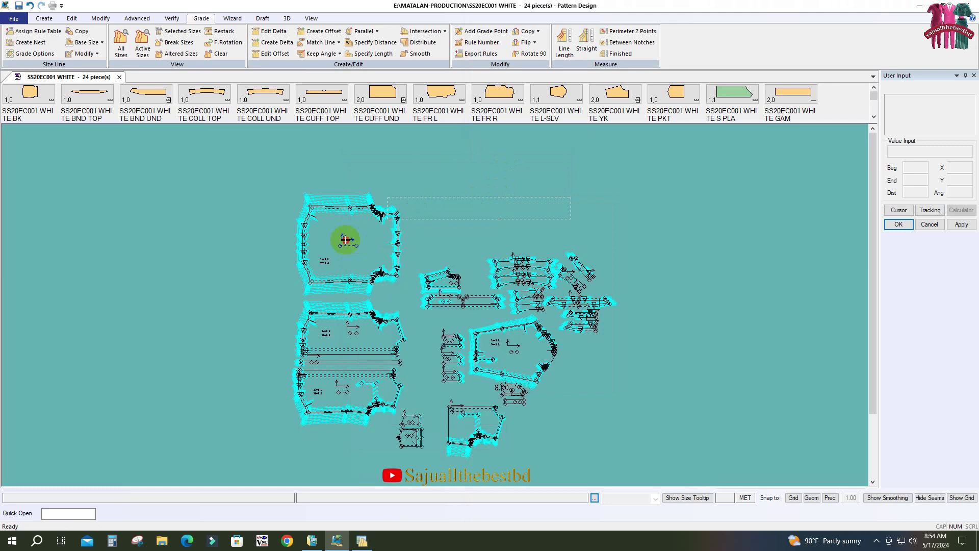
pyautogui.rightClick(520, 220)
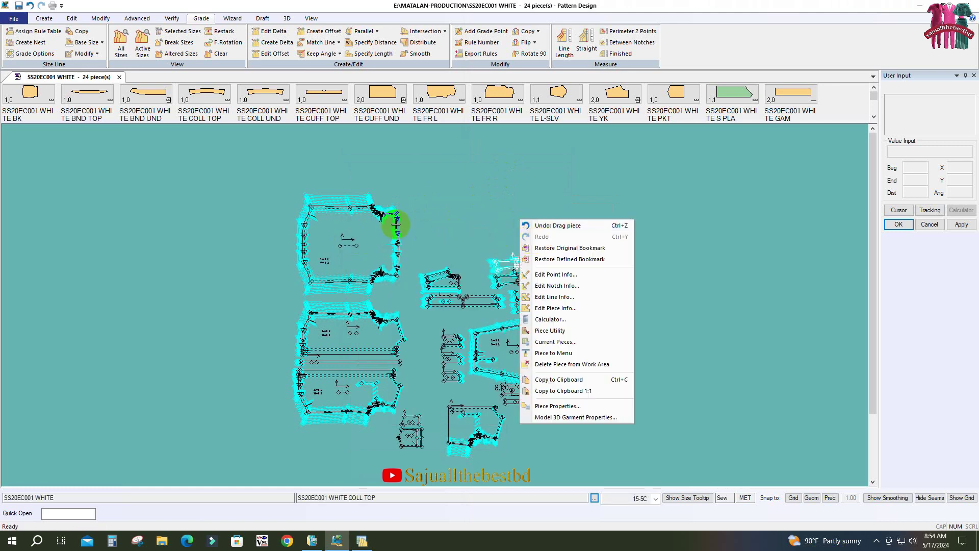
pyautogui.rightClick(498, 197)
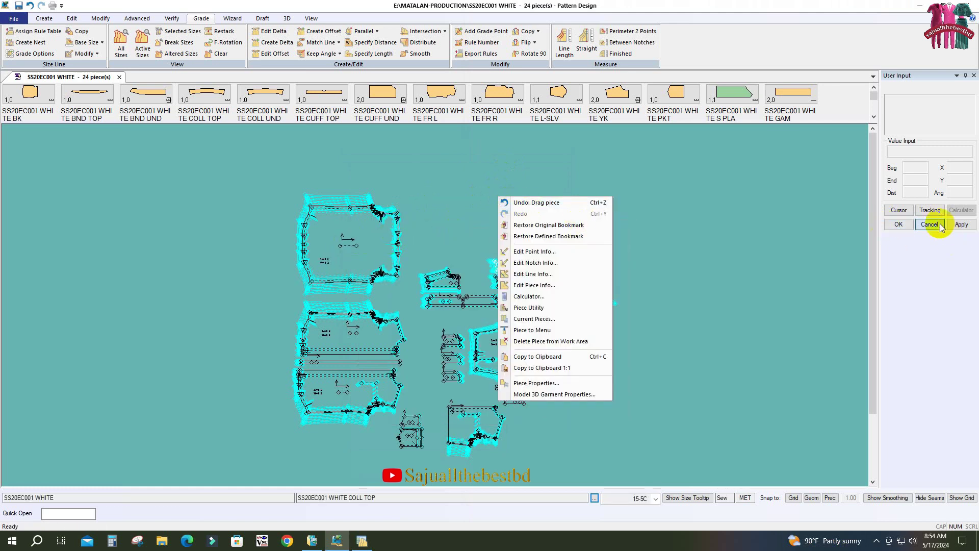
pyautogui.click(567, 168)
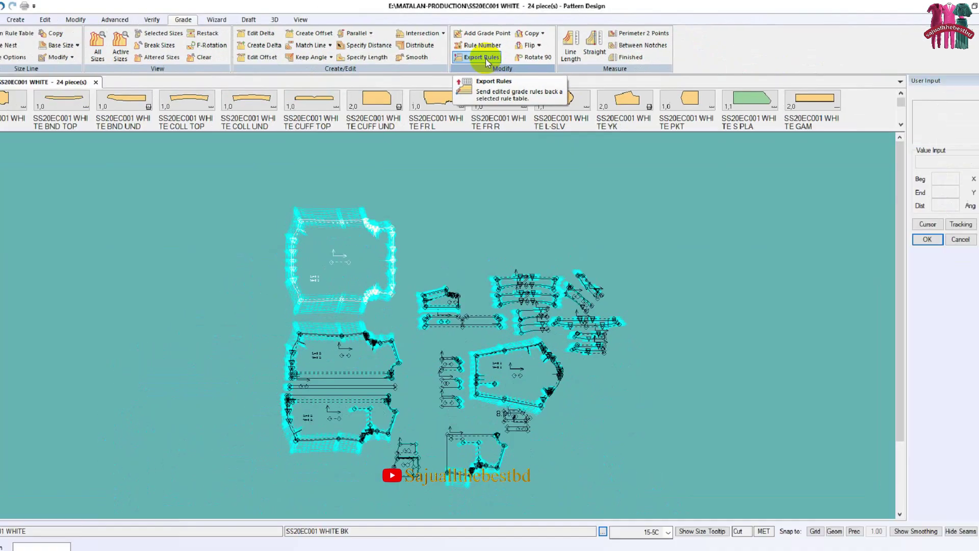
# Start Export Rules and set the rule table location to device E: and path MATALAN-PRODUCTION
pyautogui.click(503, 109)
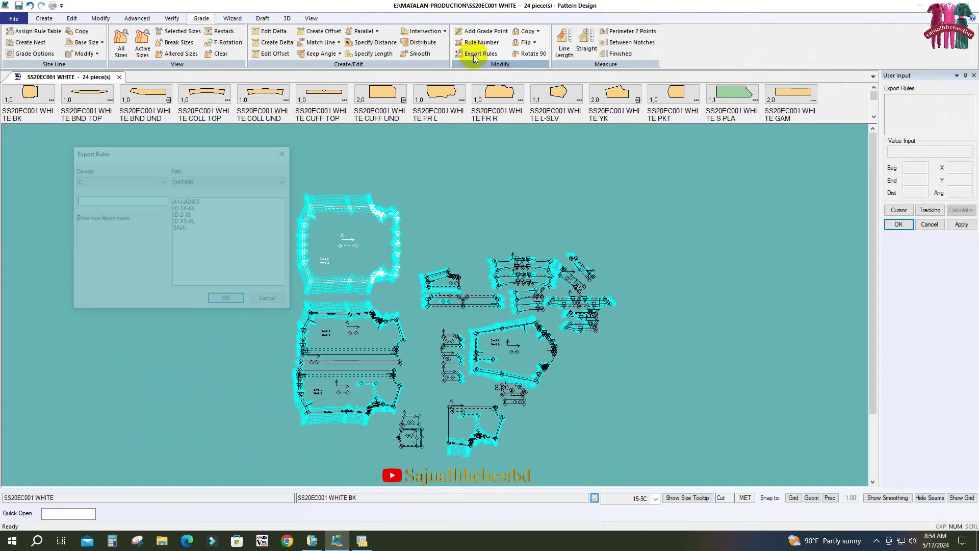
pyautogui.moveTo(189, 157); pyautogui.dragTo(254, 146)
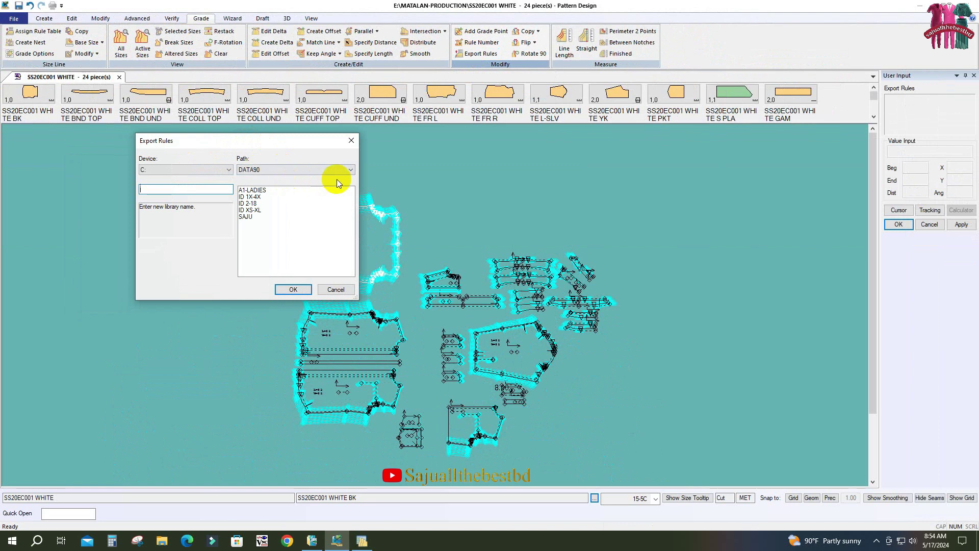
pyautogui.click(352, 170)
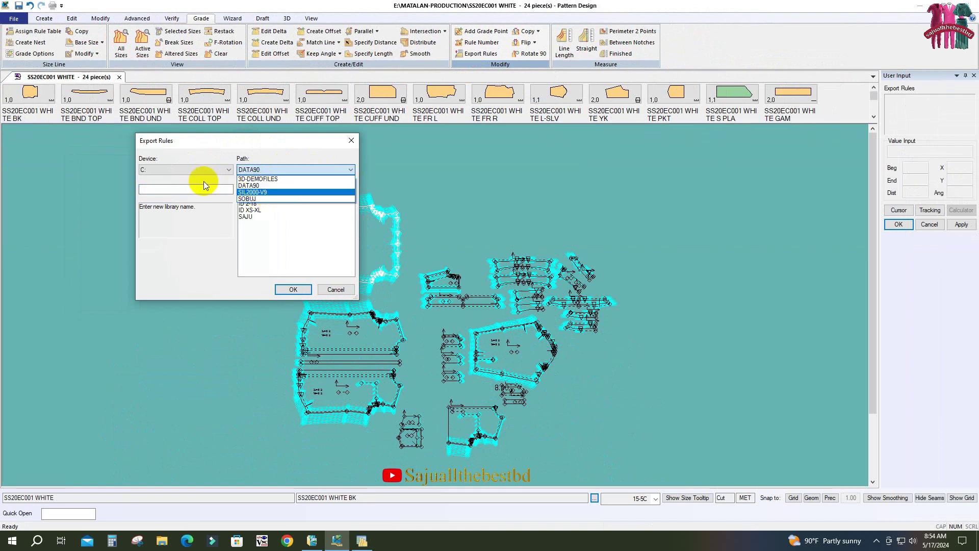
pyautogui.click(229, 171)
pyautogui.click(228, 171)
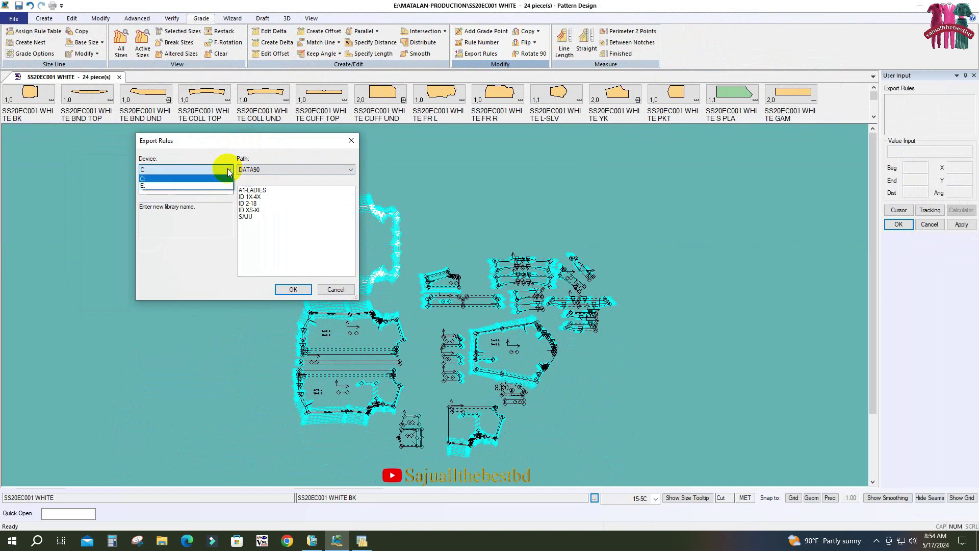
pyautogui.click(158, 191)
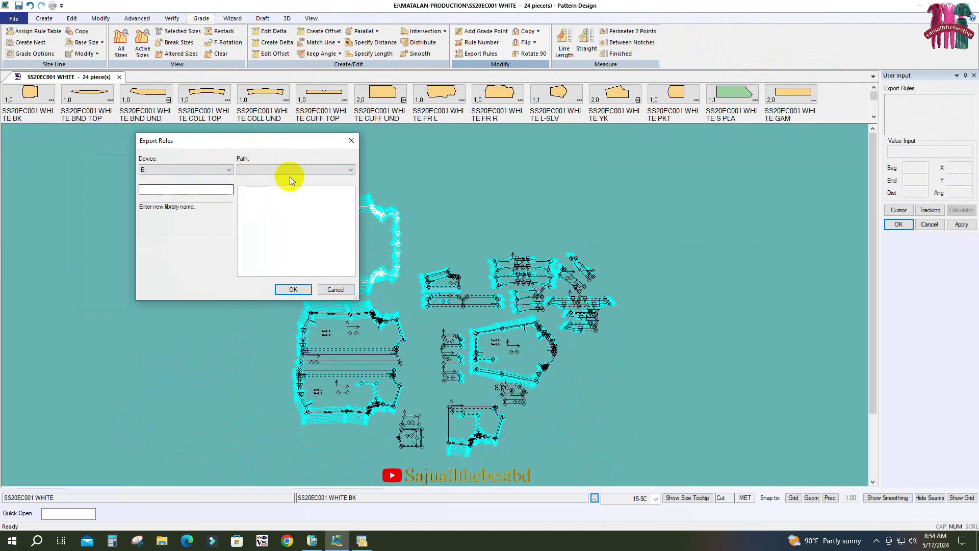
pyautogui.click(351, 172)
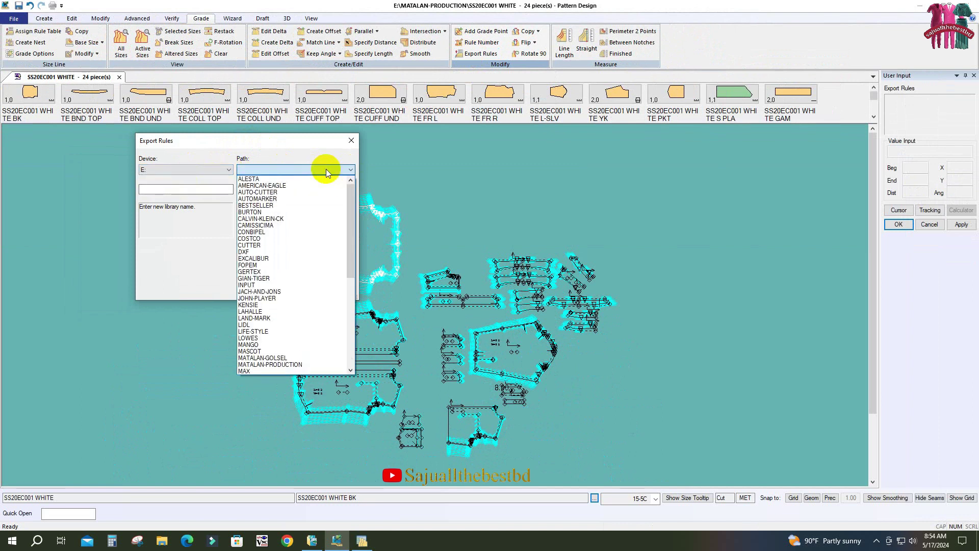
pyautogui.click(273, 365)
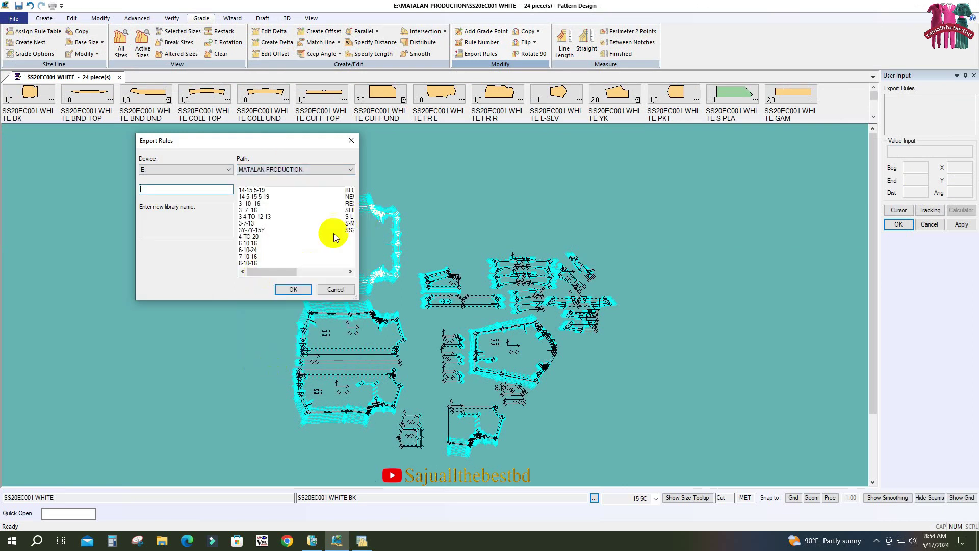
# Export the SS20EC001 WHITE model's grade rules to the SS20EC001 WHITE rule table, with Export Rule to RUL file enabled
pyautogui.click(350, 271)
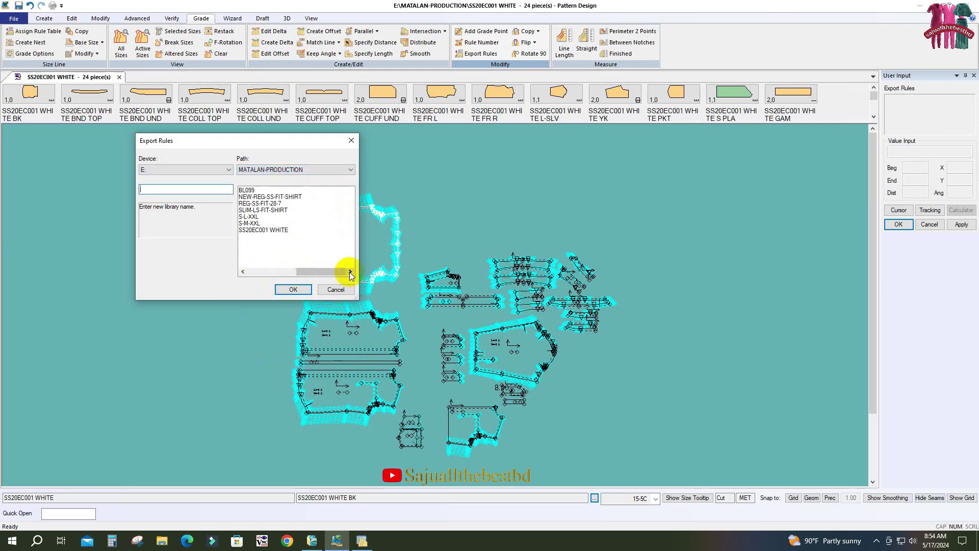
pyautogui.click(254, 231)
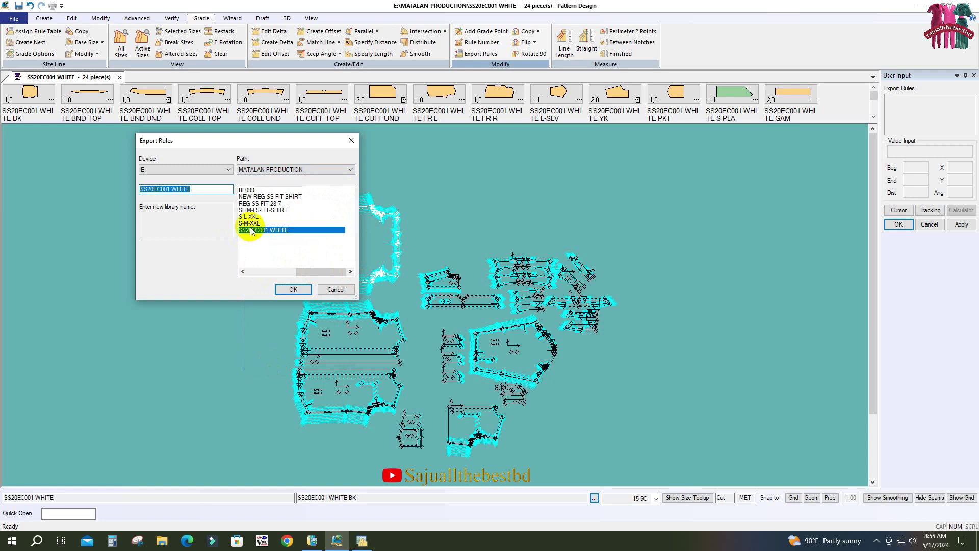
pyautogui.click(294, 290)
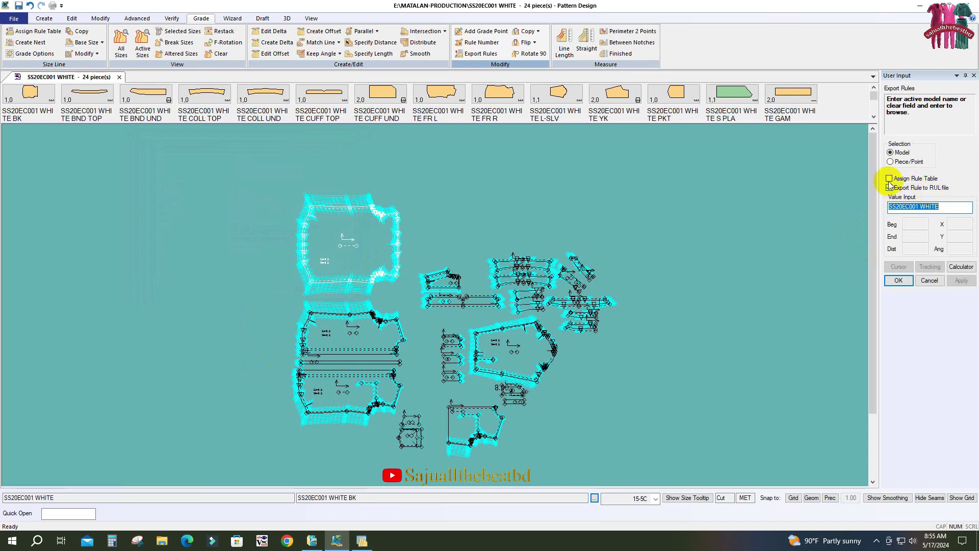
pyautogui.click(900, 281)
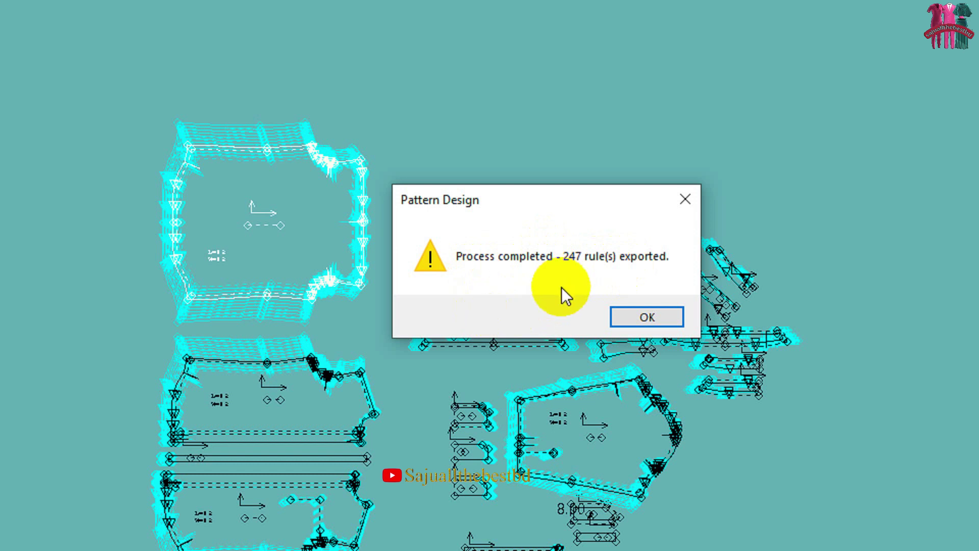
pyautogui.click(644, 314)
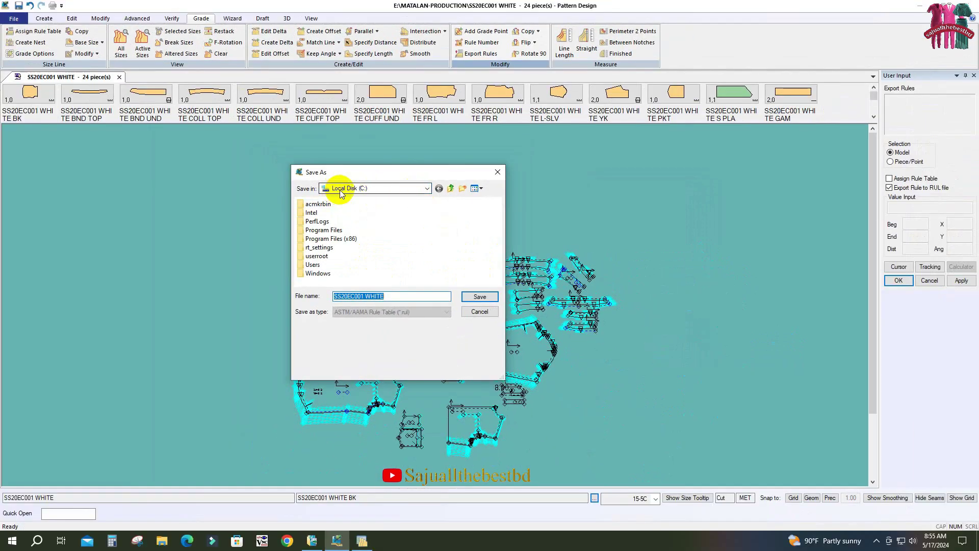
# Save the rule file as SS20EC001 WHITE on the Desktop and leave Export Rules
pyautogui.click(428, 188)
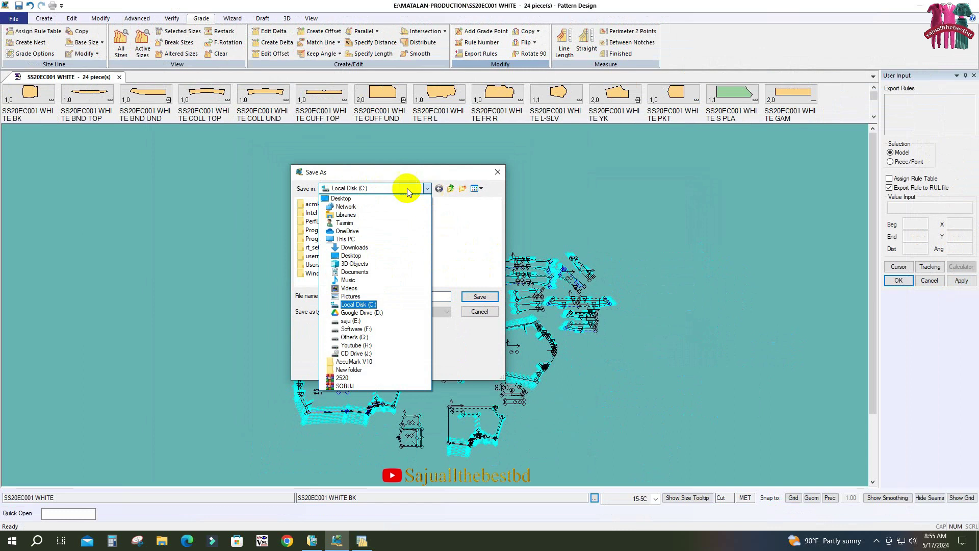
pyautogui.click(356, 199)
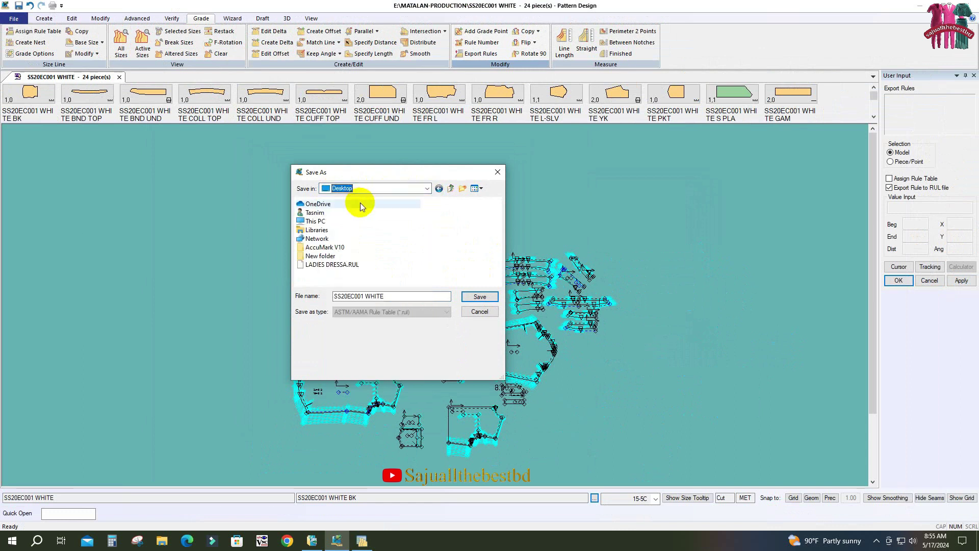
pyautogui.click(481, 297)
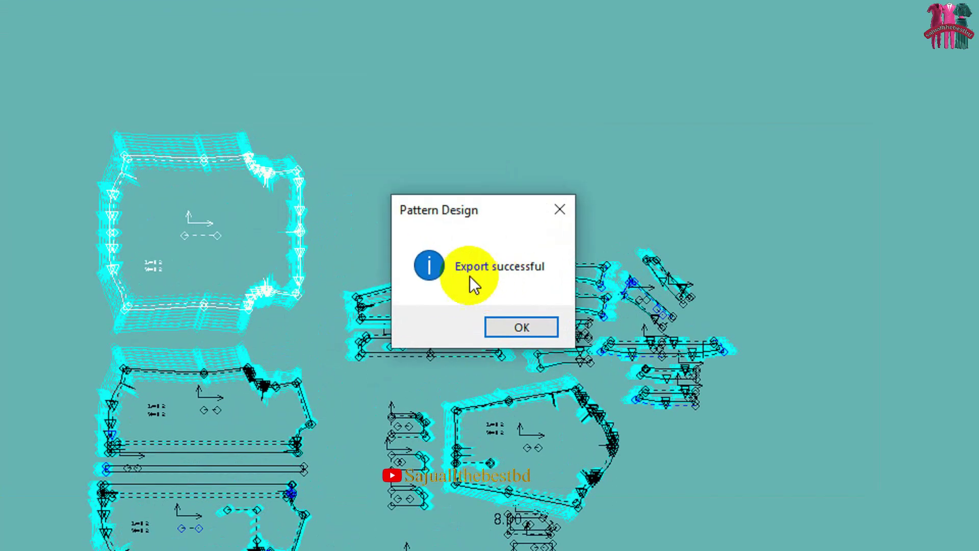
pyautogui.click(522, 327)
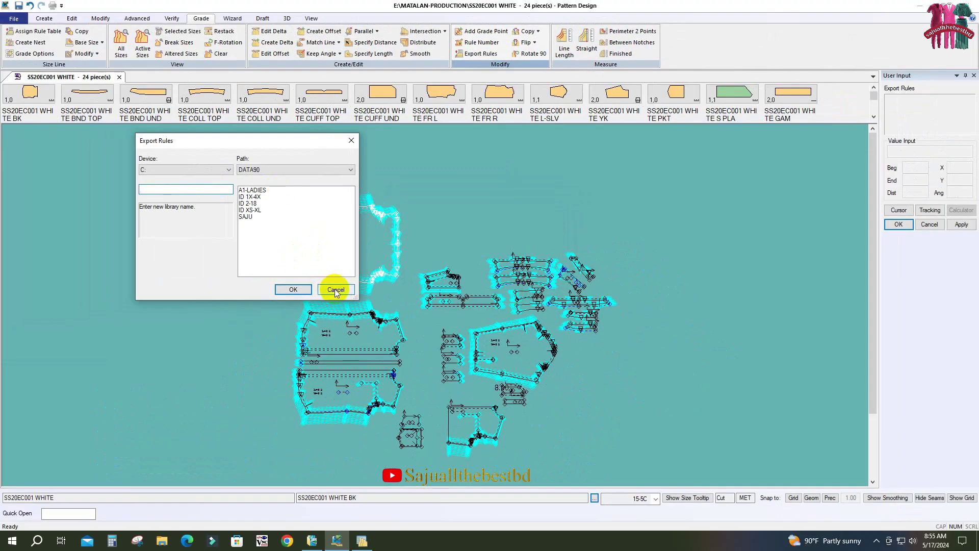
pyautogui.click(335, 290)
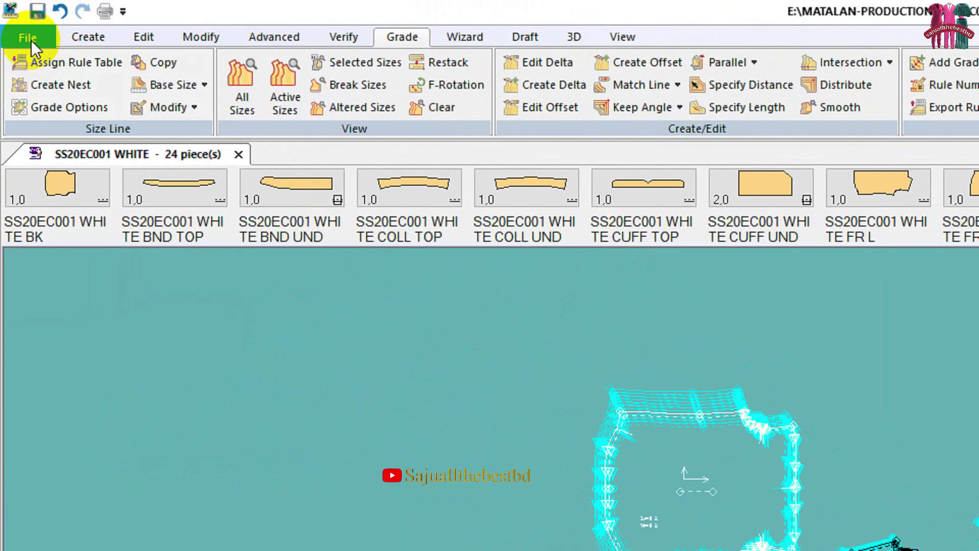
# Export the SS20EC001 WHITE model to the Desktop as ASTM (*.dxf), replacing the existing file and saving the modified pieces
pyautogui.click(34, 38)
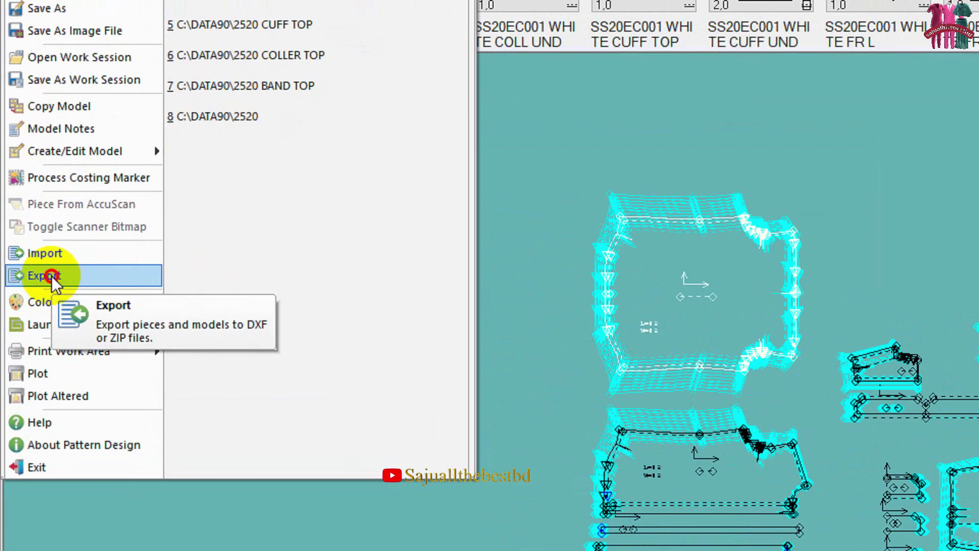
pyautogui.click(28, 238)
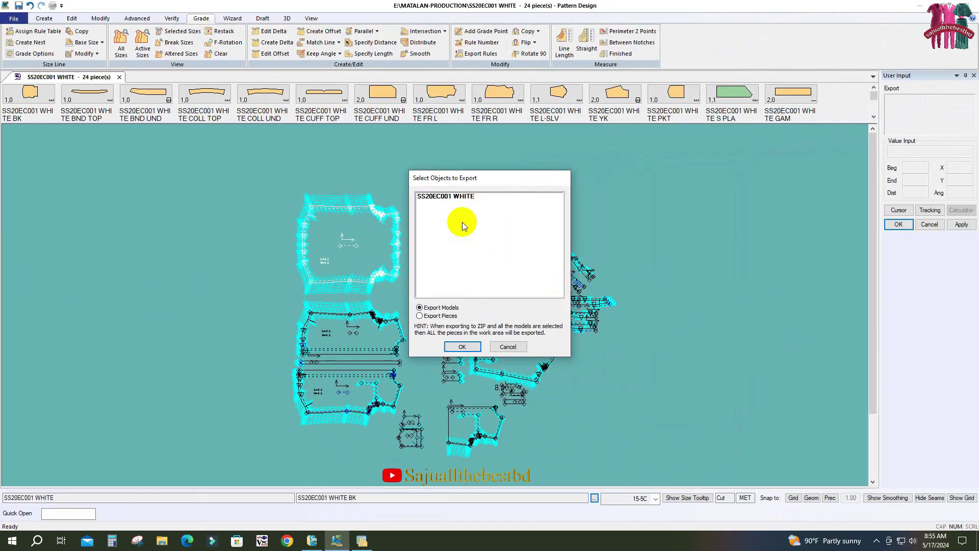
pyautogui.click(441, 198)
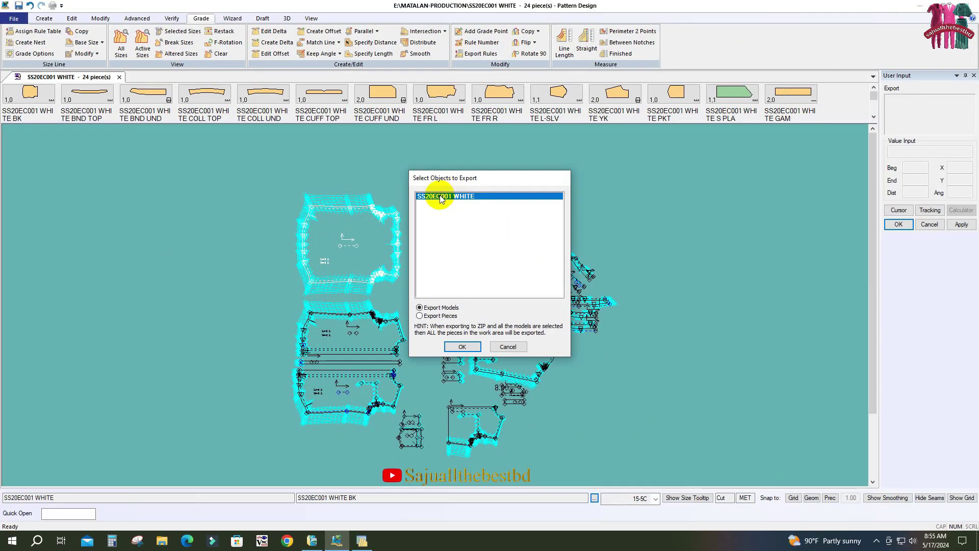
pyautogui.click(462, 347)
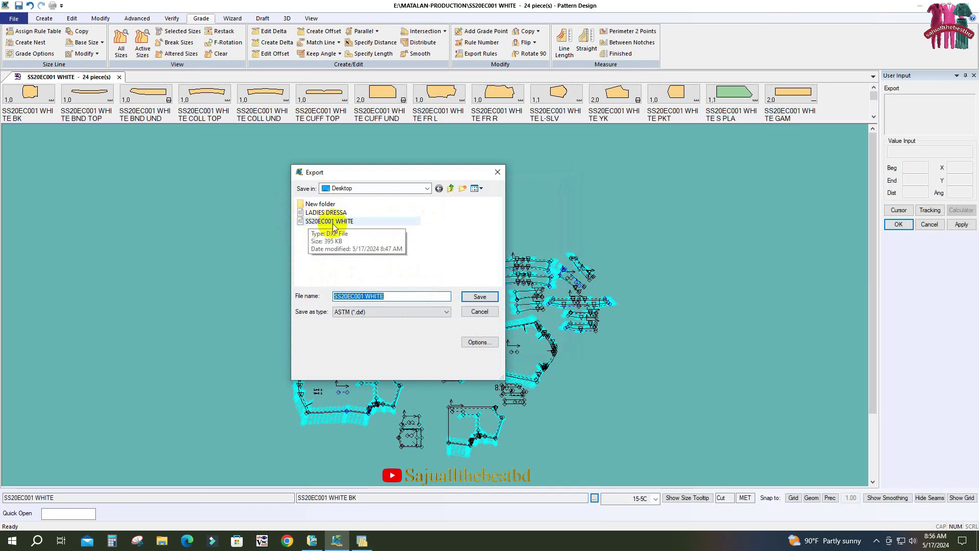
pyautogui.click(307, 223)
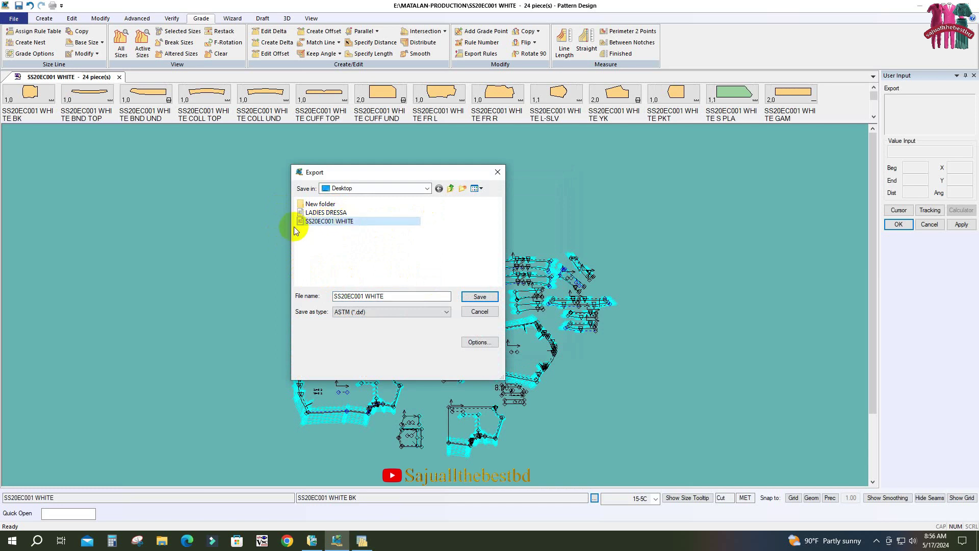
pyautogui.click(480, 297)
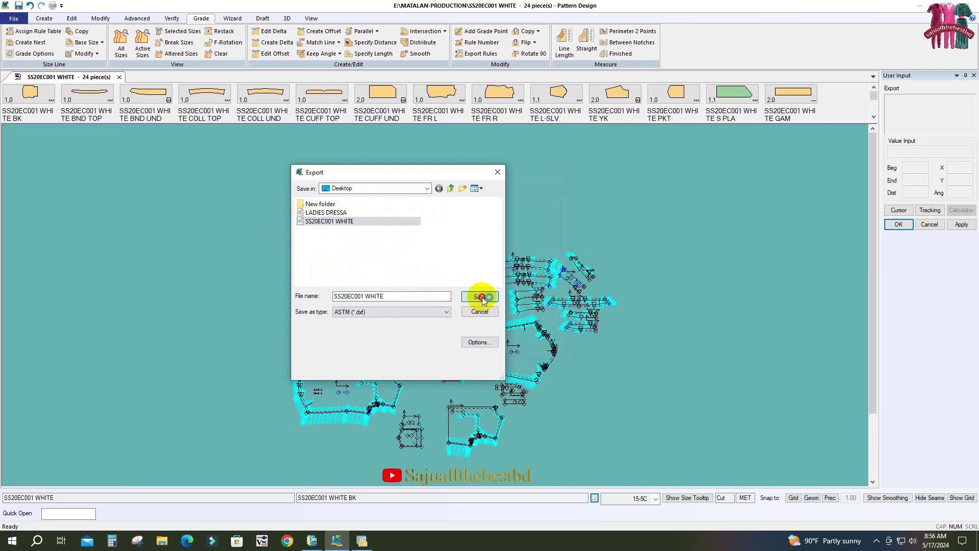
pyautogui.click(515, 271)
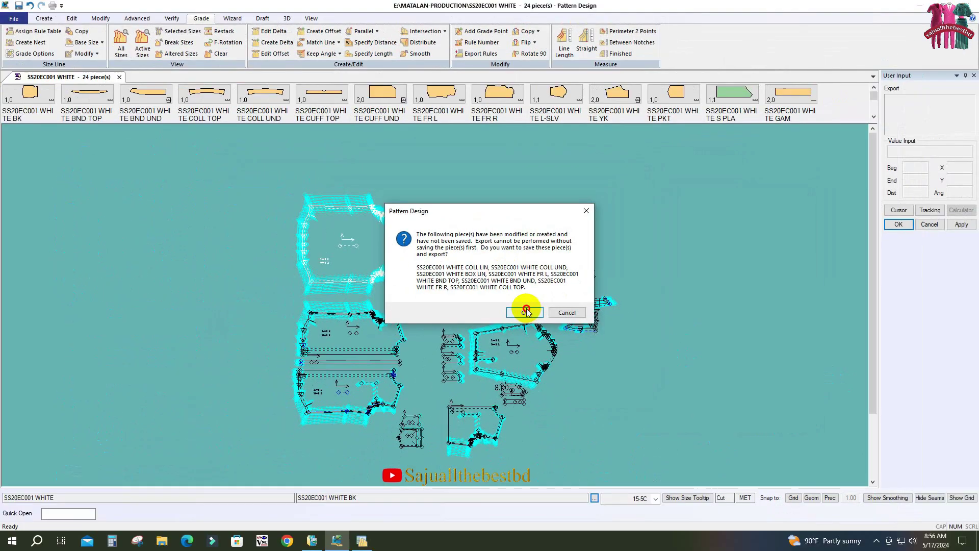
pyautogui.click(525, 312)
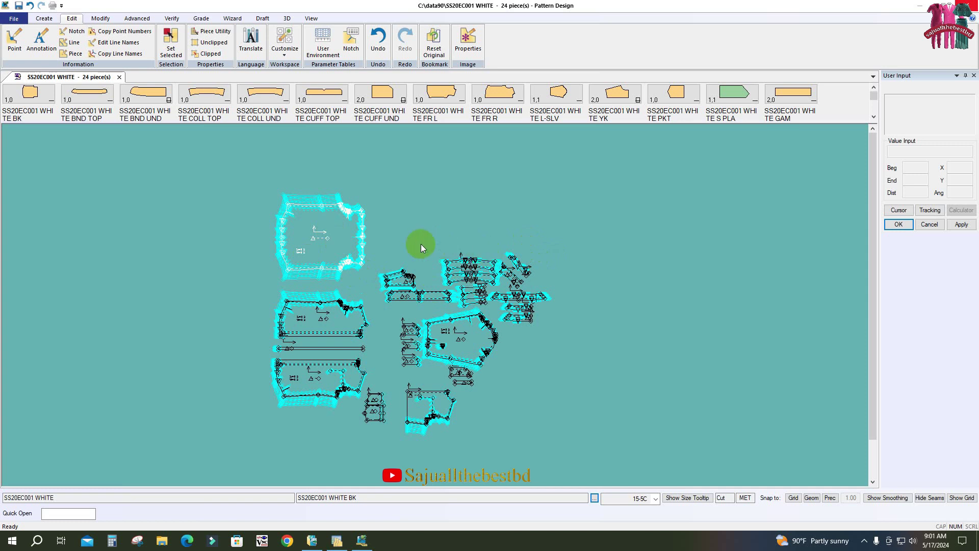
# Minimize Pattern Design and select the SS20EC001 WHITE RUL and DXF files together on the Desktop
pyautogui.click(920, 7)
pyautogui.moveTo(239, 137); pyautogui.dragTo(320, 255)
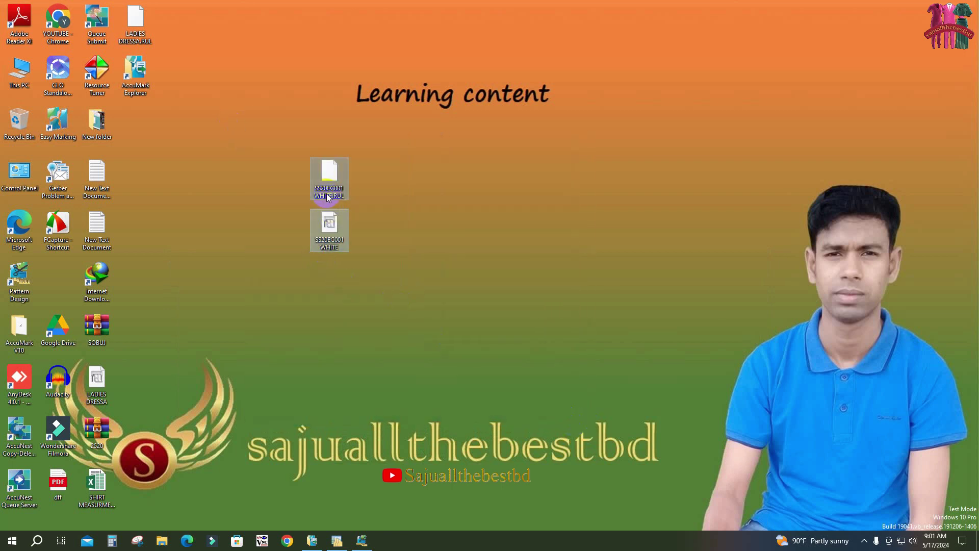
# Switch back to Pattern Design and open a new, empty work area
pyautogui.click(361, 540)
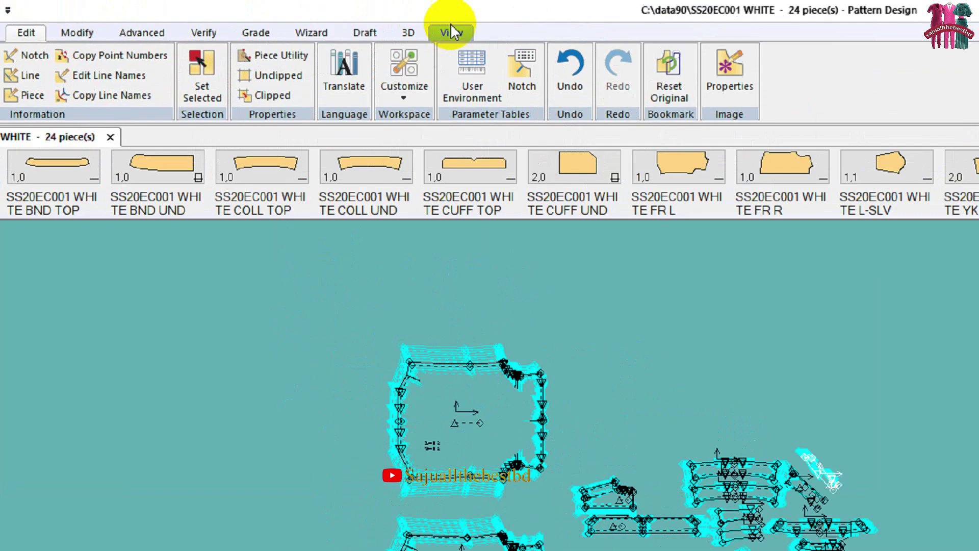
pyautogui.click(311, 18)
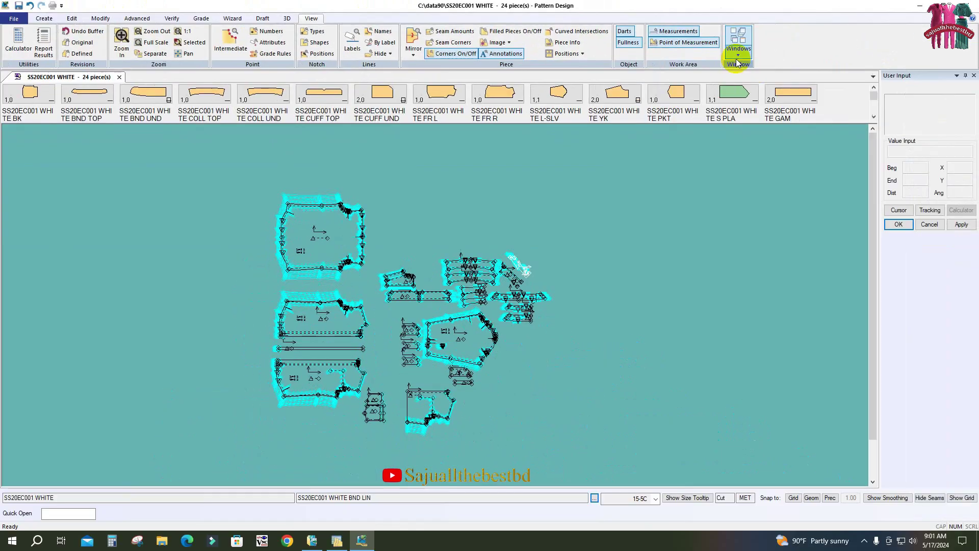
pyautogui.click(750, 59)
pyautogui.click(755, 68)
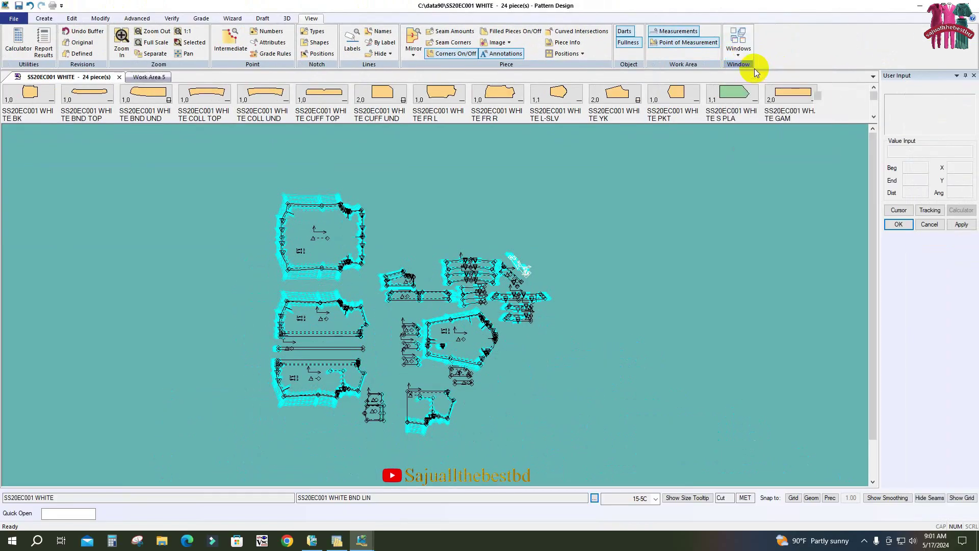
# Import the SS20EC001 WHITE ASTM/AAMA DXF file from the Desktop into the new work area and dismiss the import results
pyautogui.click(13, 18)
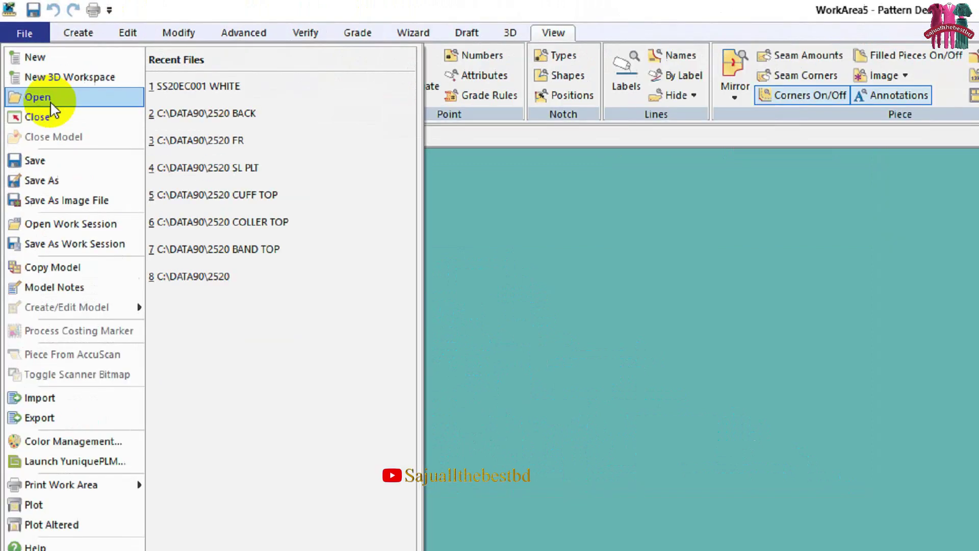
pyautogui.click(21, 54)
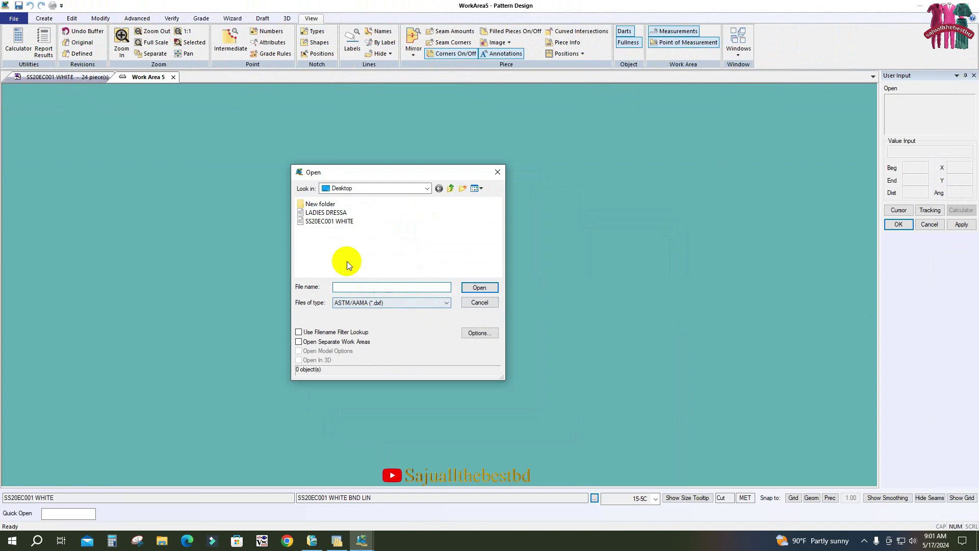
pyautogui.click(320, 224)
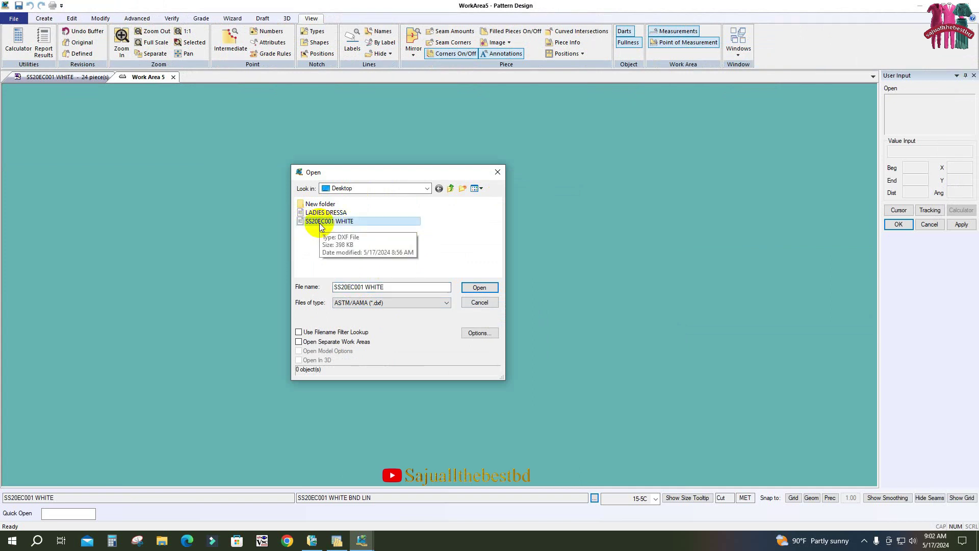
pyautogui.click(480, 288)
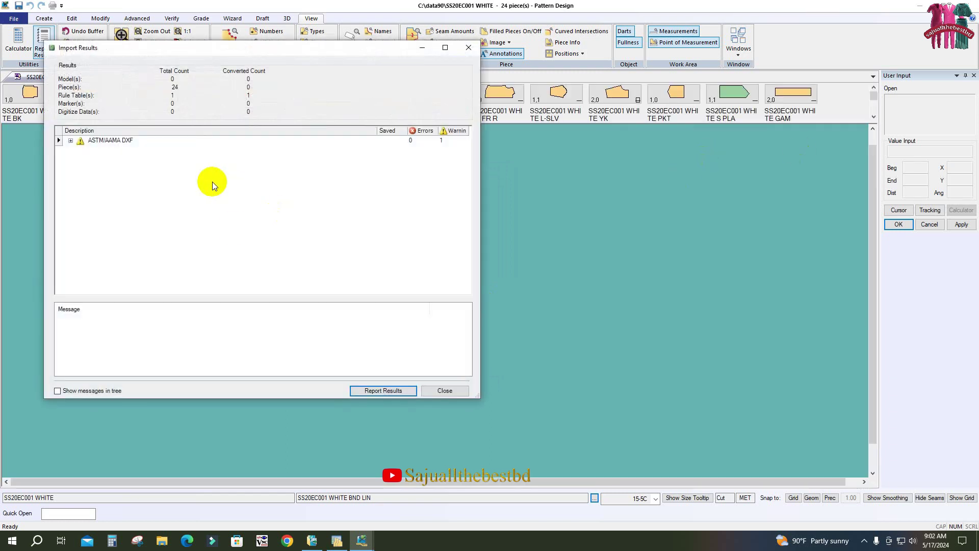
pyautogui.click(445, 391)
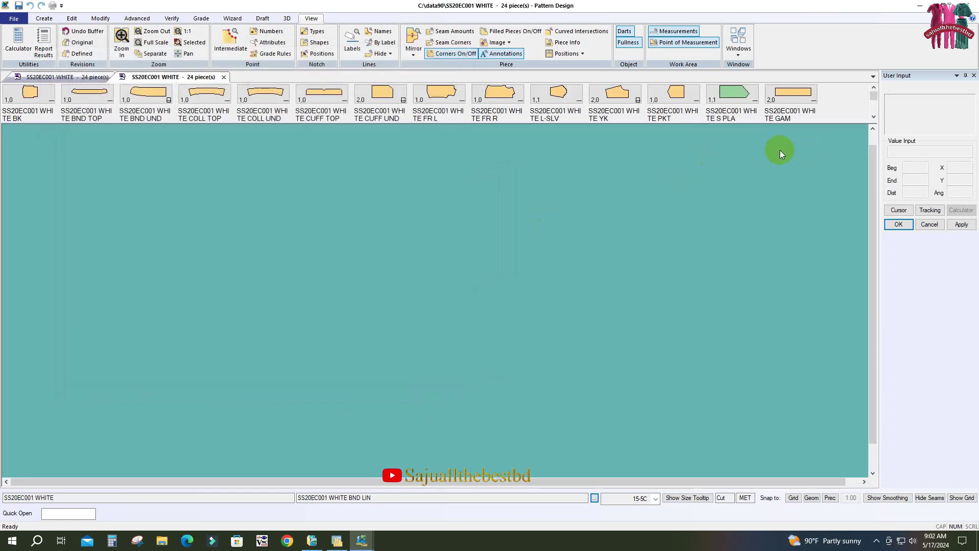
# Place all imported pieces in the work area and display all graded sizes on every piece
pyautogui.rightClick(840, 95)
pyautogui.click(885, 172)
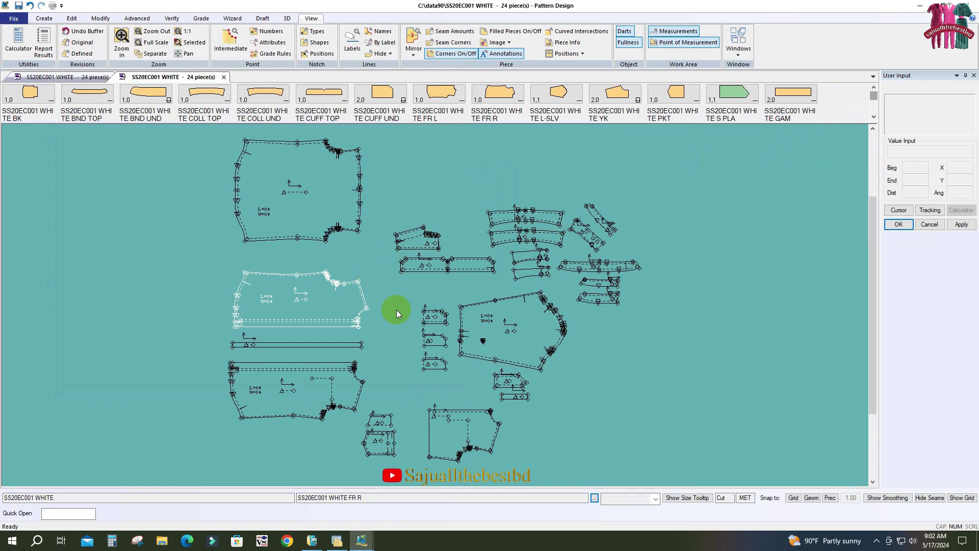
pyautogui.click(201, 18)
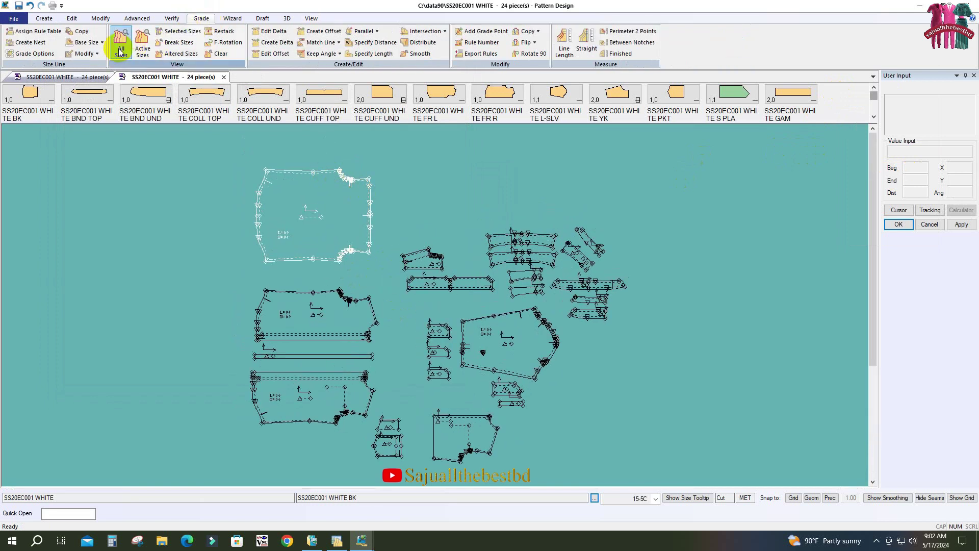
pyautogui.click(120, 52)
pyautogui.rightClick(334, 209)
pyautogui.click(336, 236)
pyautogui.rightClick(338, 219)
pyautogui.click(339, 219)
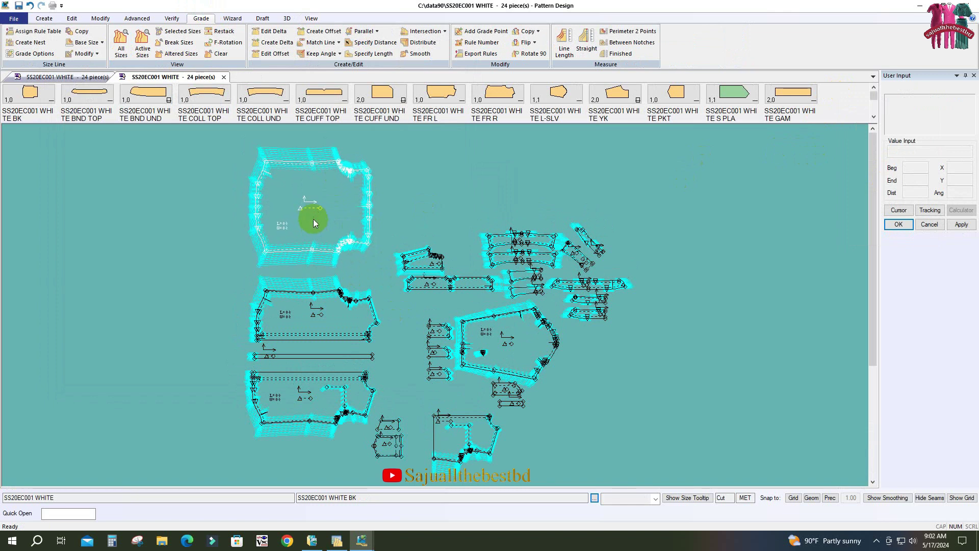
# Move the small slant-topped piece and the long narrow piece below it up beside the upper part of the back piece
pyautogui.click(429, 290)
pyautogui.moveTo(426, 261); pyautogui.dragTo(414, 191)
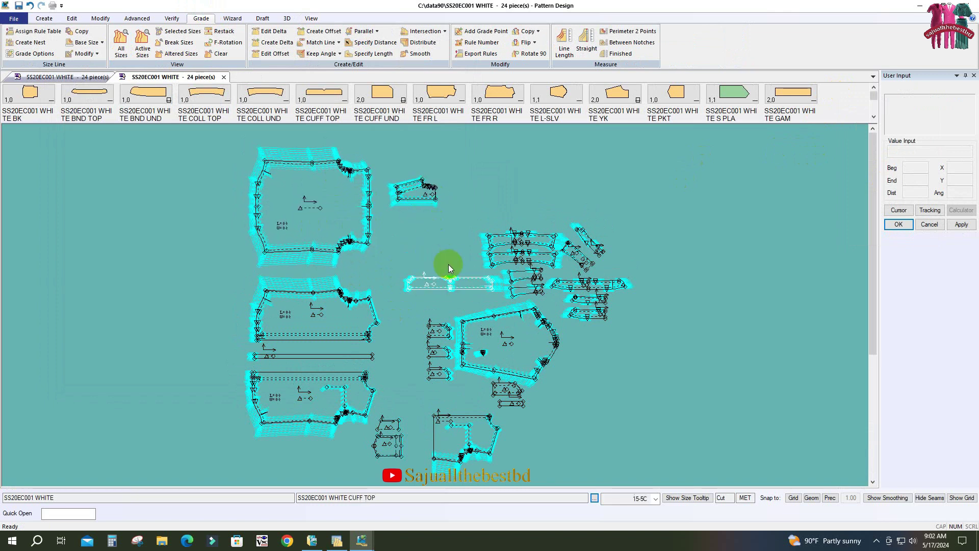
pyautogui.moveTo(444, 271); pyautogui.dragTo(422, 222)
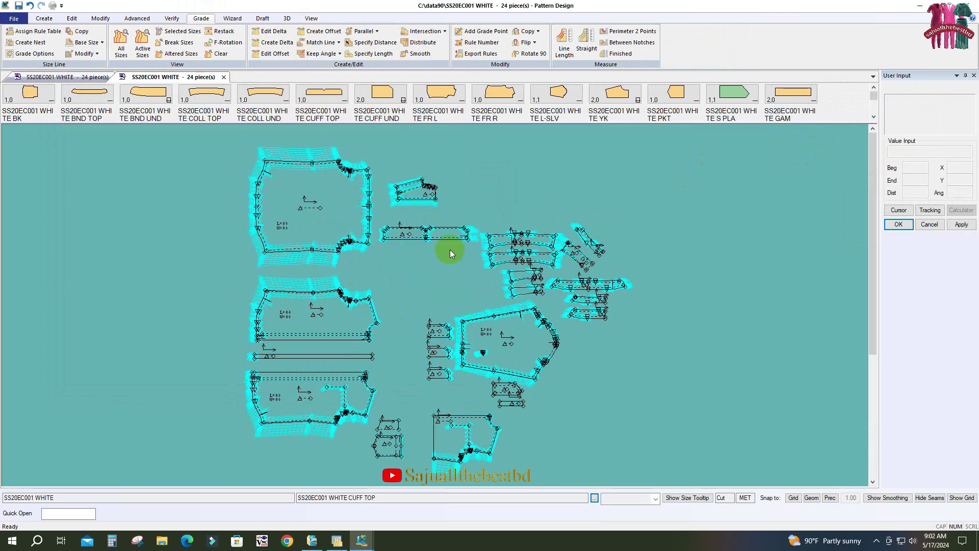
pyautogui.click(477, 331)
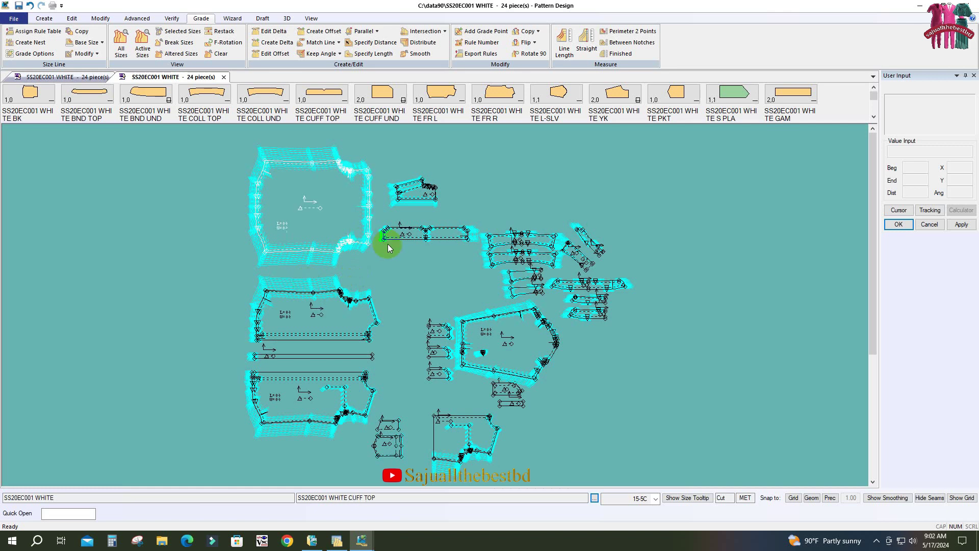
pyautogui.moveTo(417, 185); pyautogui.dragTo(431, 165)
pyautogui.moveTo(437, 231); pyautogui.dragTo(451, 203)
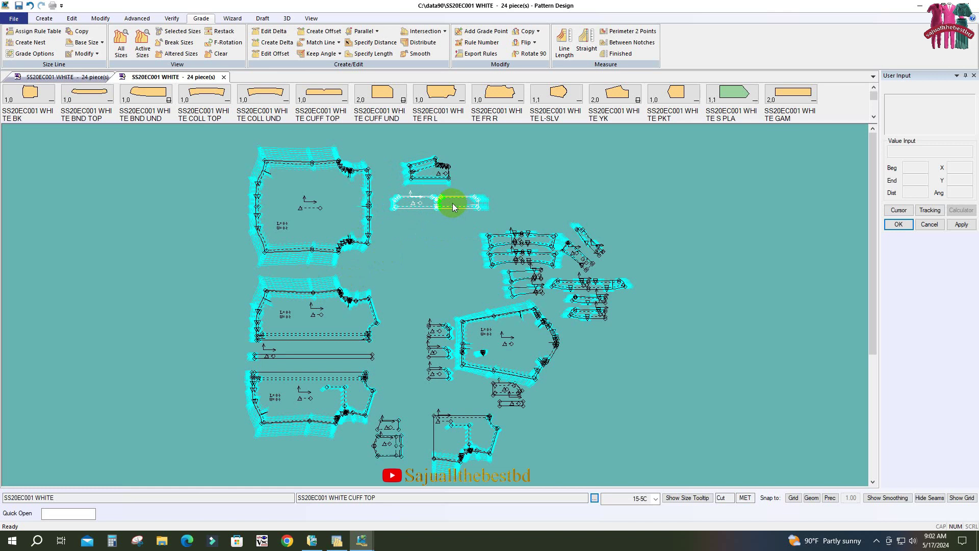
pyautogui.moveTo(452, 204); pyautogui.dragTo(449, 199)
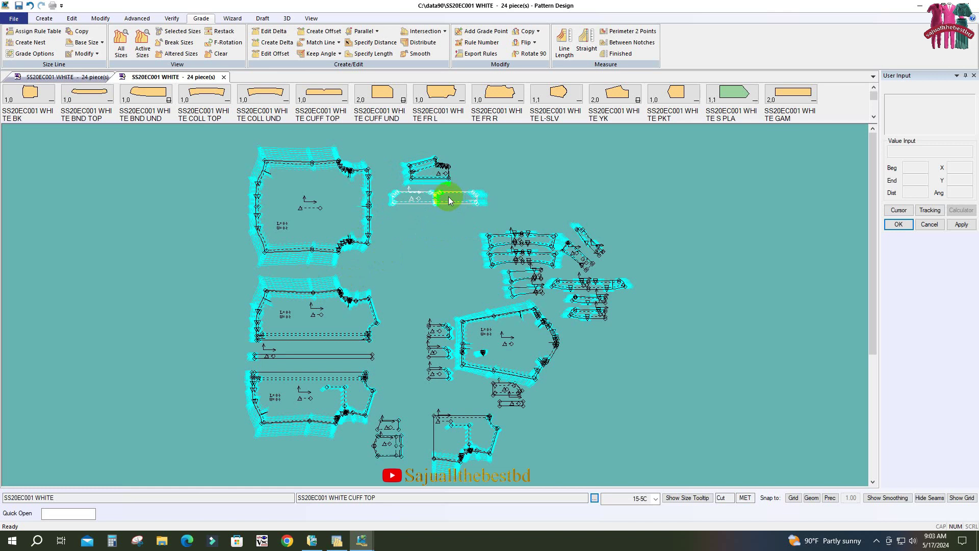